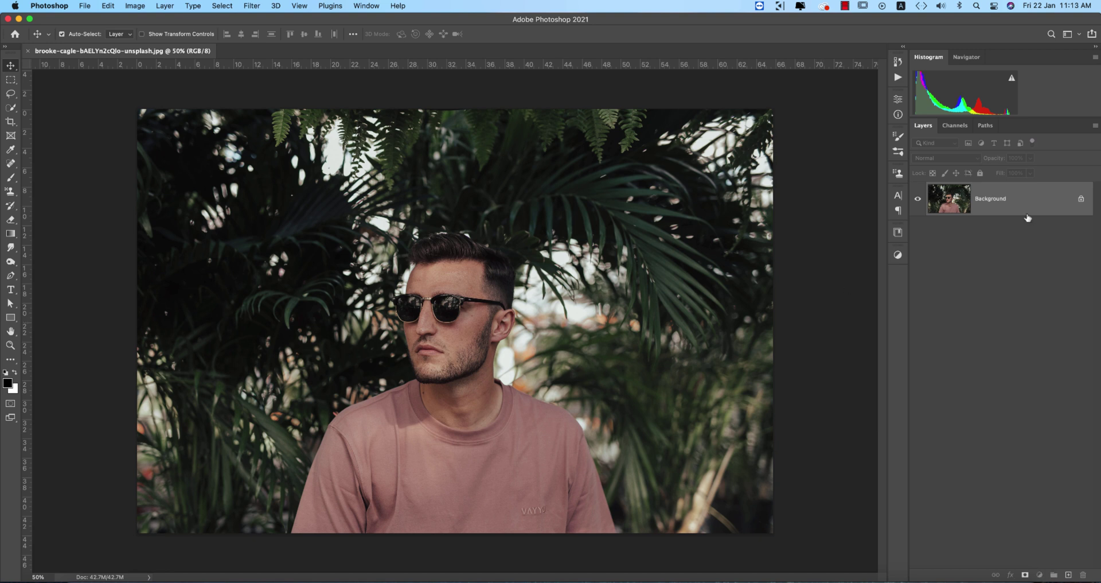
Duplicate the Background layer as a new layer named 'edit' and keep it selected
{"action": "key", "text": "super+j"}
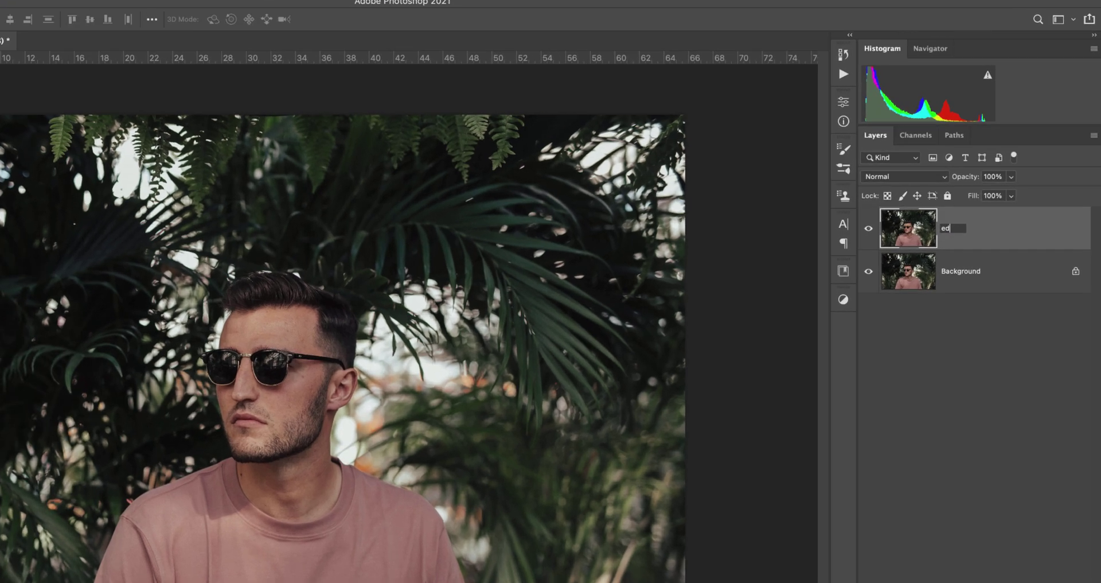
{"action": "type", "text": "edit"}
{"action": "key", "text": "Return"}
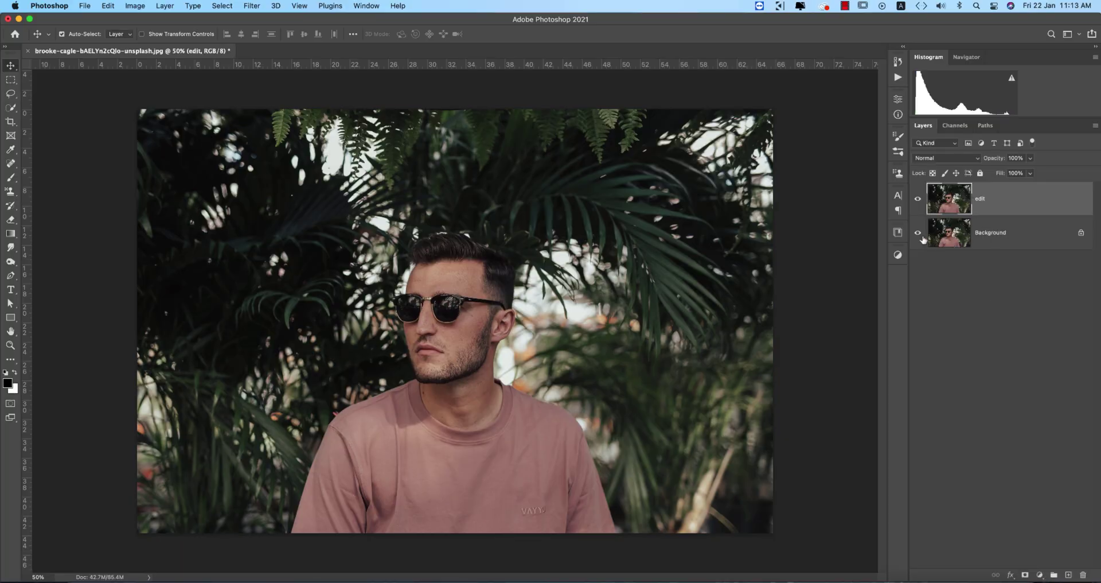
{"action": "left_click", "coordinate": [1003, 236]}
{"action": "left_click", "coordinate": [997, 198]}
Apply Camera Raw Filter to the edit layer, collapse Color Mixer and toggle the Color Grading section
{"action": "left_click", "coordinate": [245, 9]}
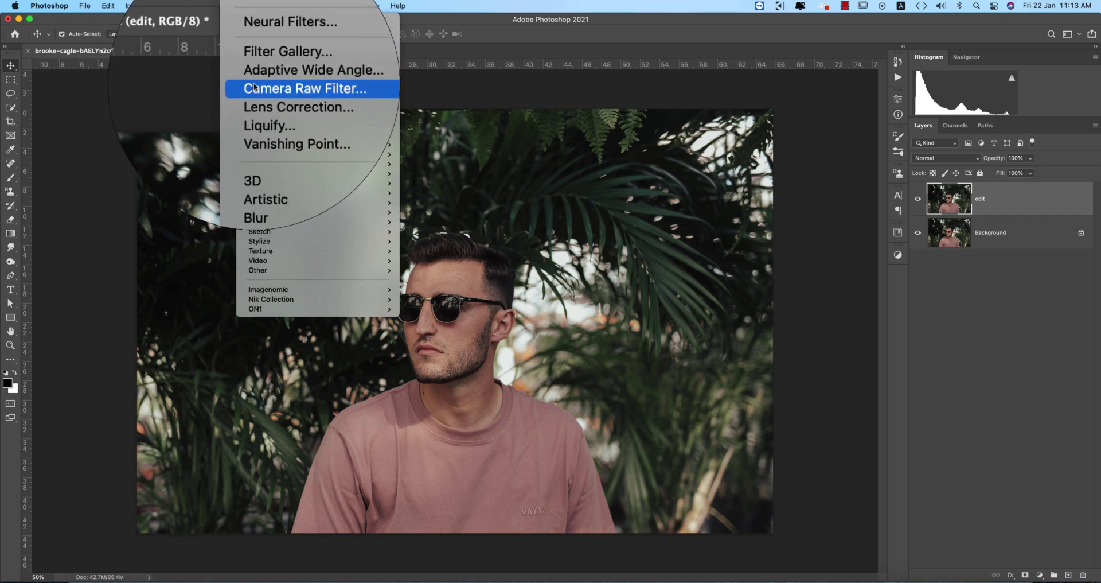
{"action": "left_click", "coordinate": [275, 82]}
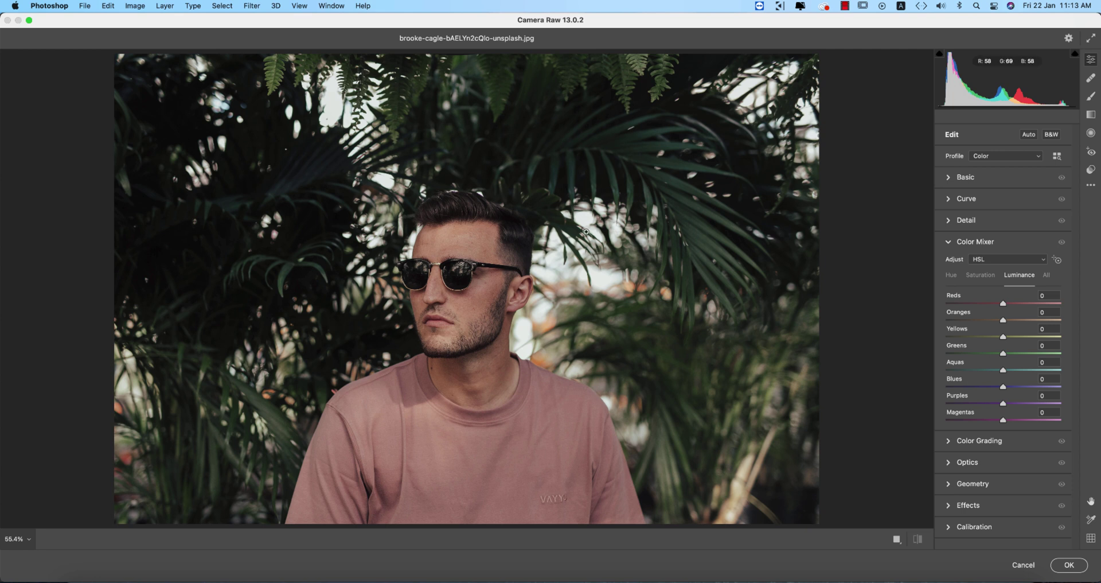
{"action": "left_click", "coordinate": [948, 242]}
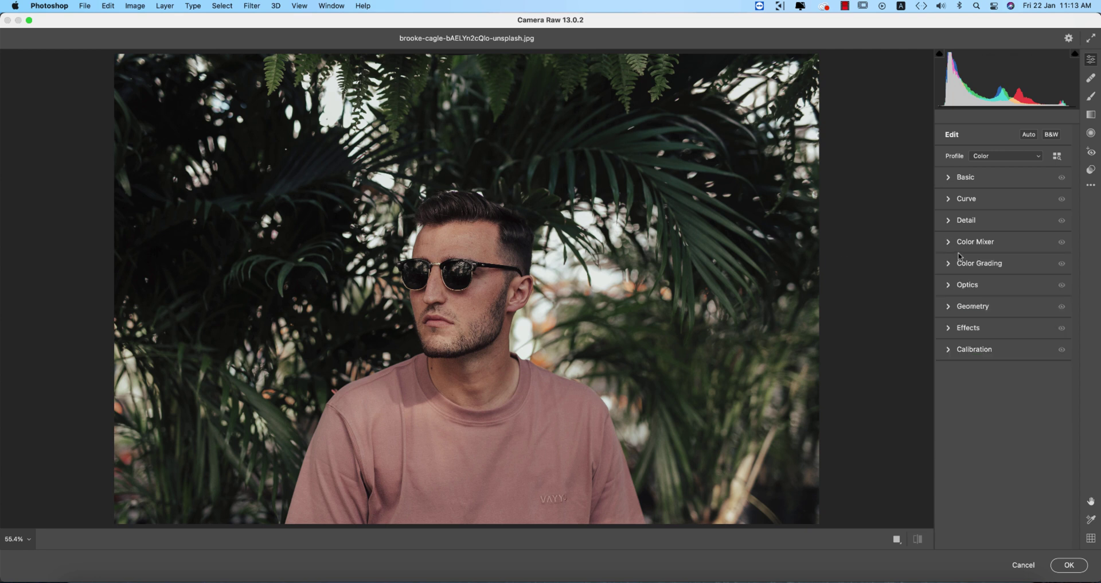
{"action": "left_click", "coordinate": [948, 264]}
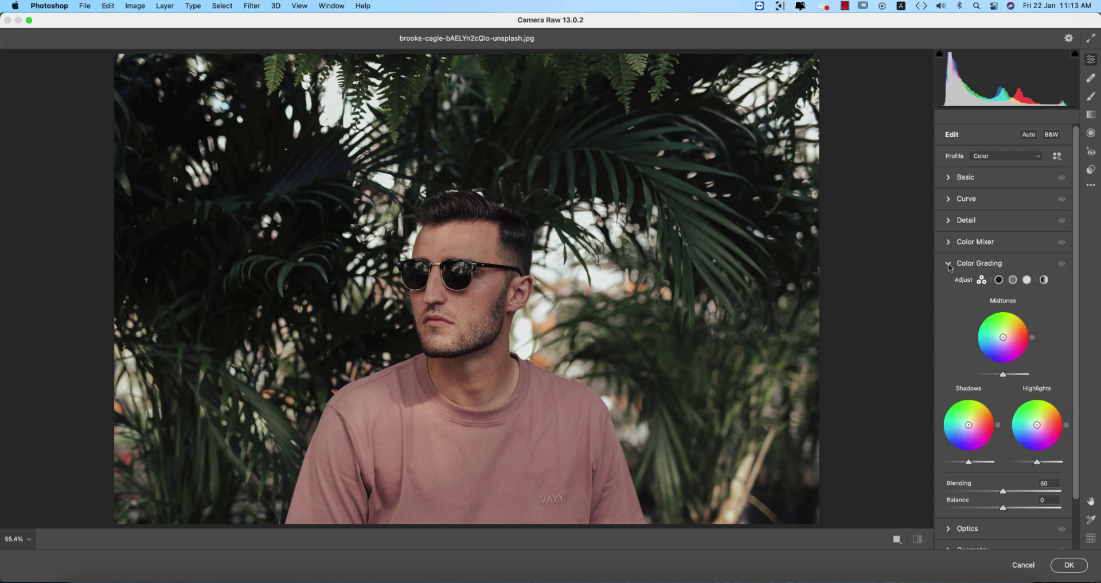
{"action": "left_click", "coordinate": [950, 265]}
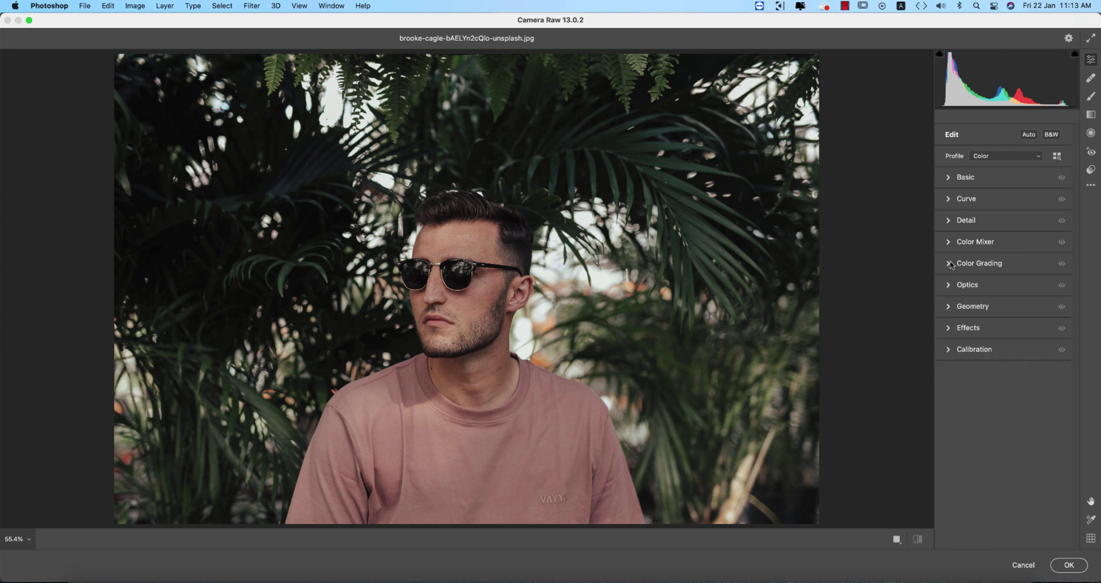
{"action": "left_click", "coordinate": [950, 265]}
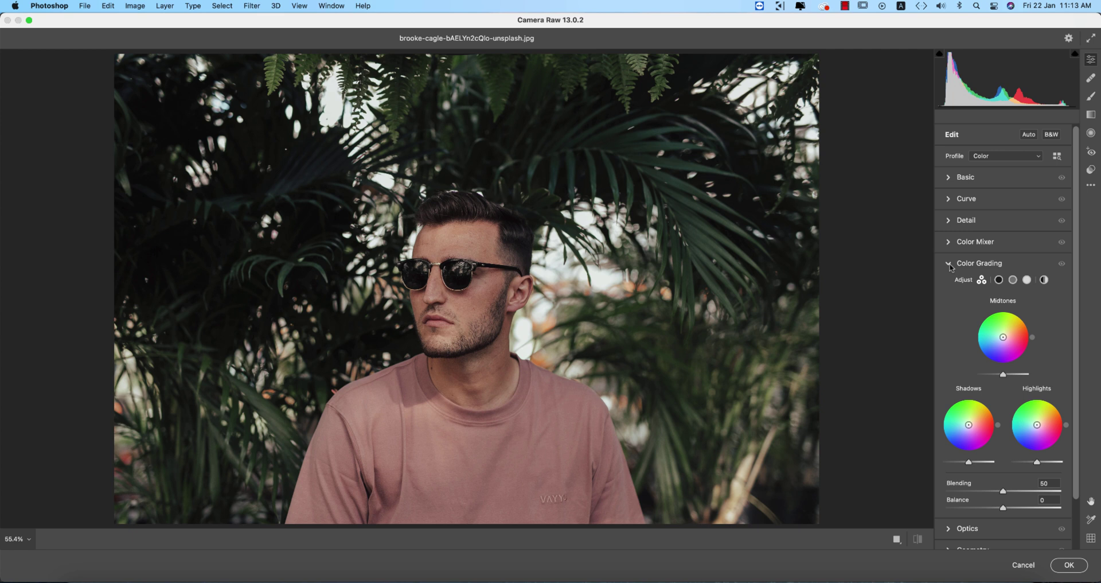
{"action": "left_click", "coordinate": [949, 265]}
{"action": "left_click", "coordinate": [950, 265]}
{"action": "left_click", "coordinate": [950, 265]}
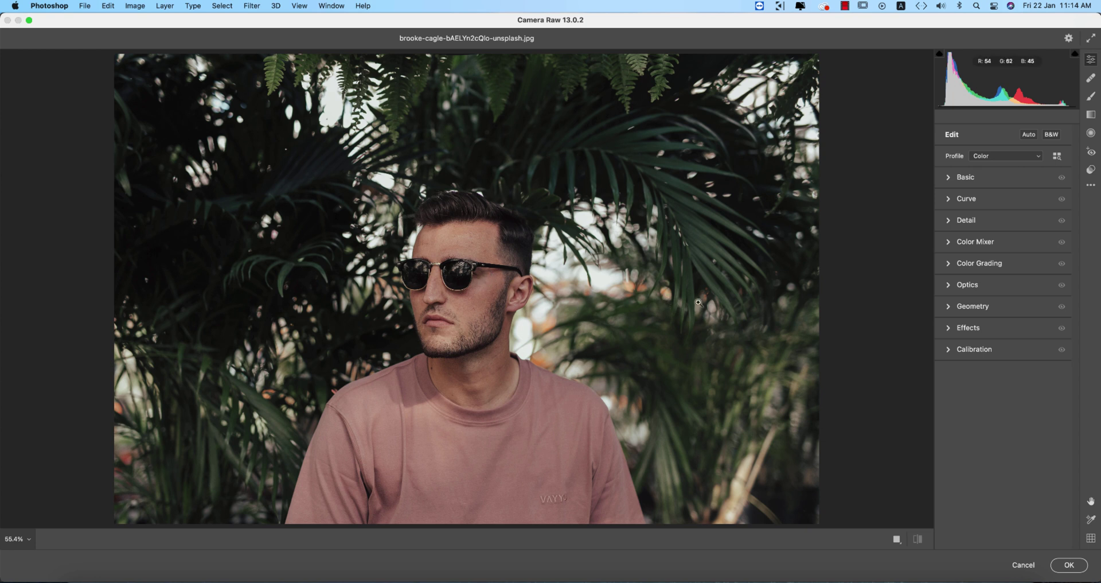
Expand the Basic panel and sample white balance with the eyedropper, turning the image teal
{"action": "left_click", "coordinate": [950, 181]}
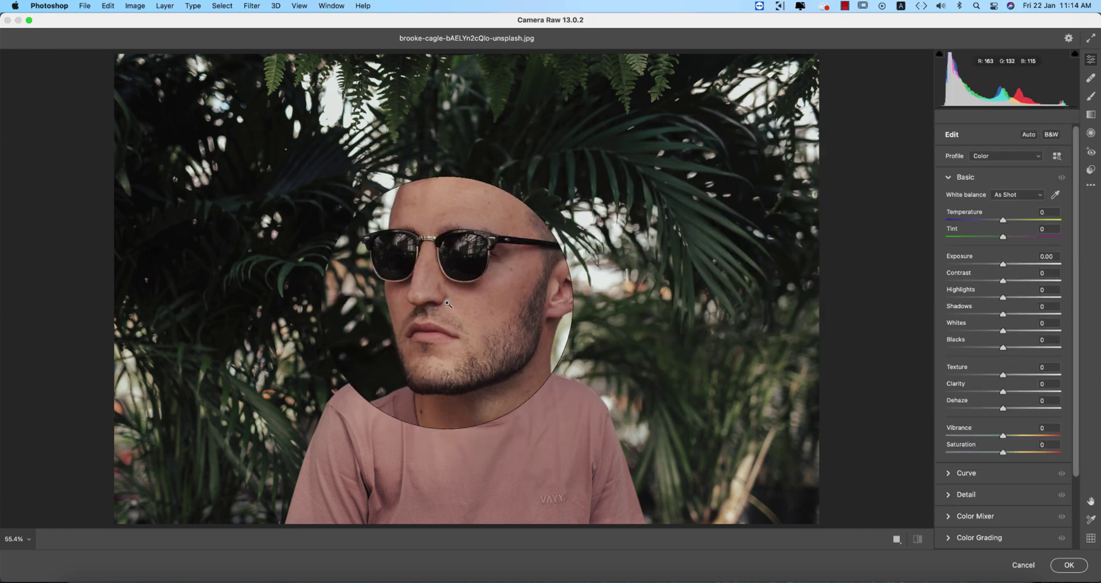
{"action": "left_click", "coordinate": [461, 275]}
{"action": "left_click", "coordinate": [447, 303]}
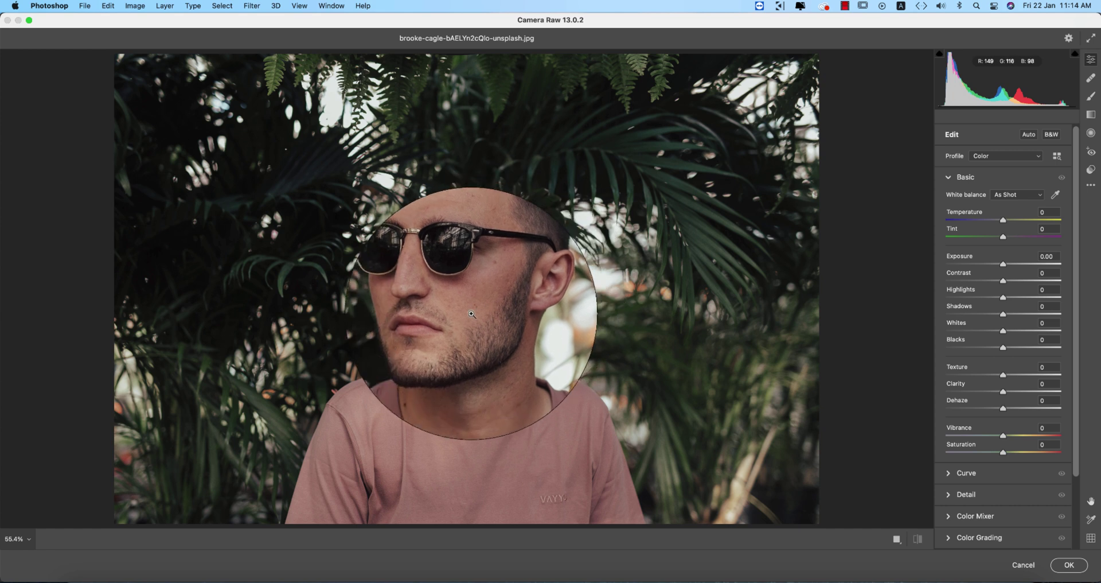
{"action": "left_click", "coordinate": [1055, 195]}
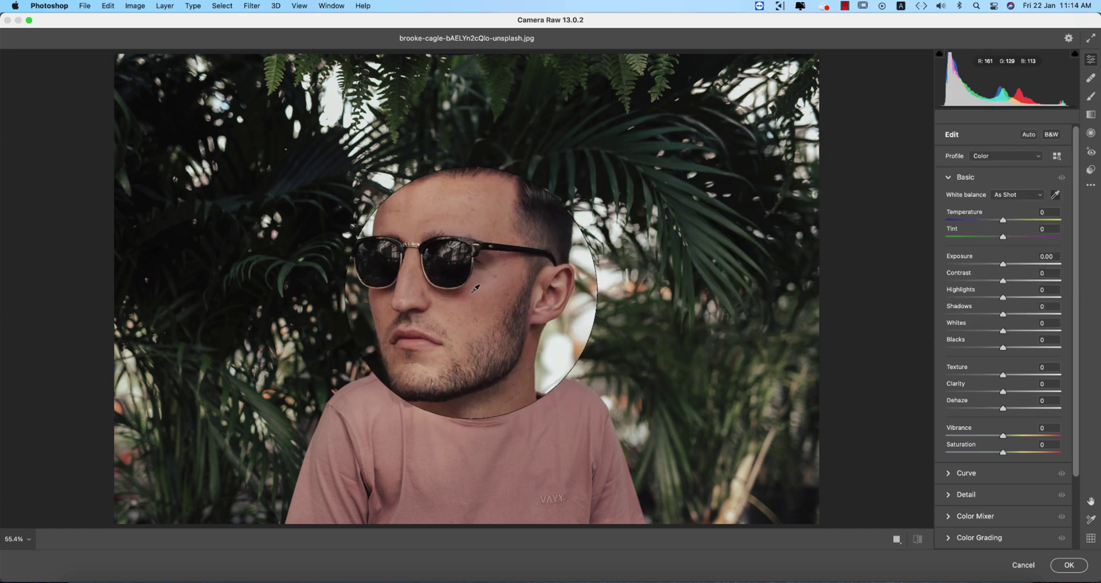
{"action": "left_click", "coordinate": [557, 293]}
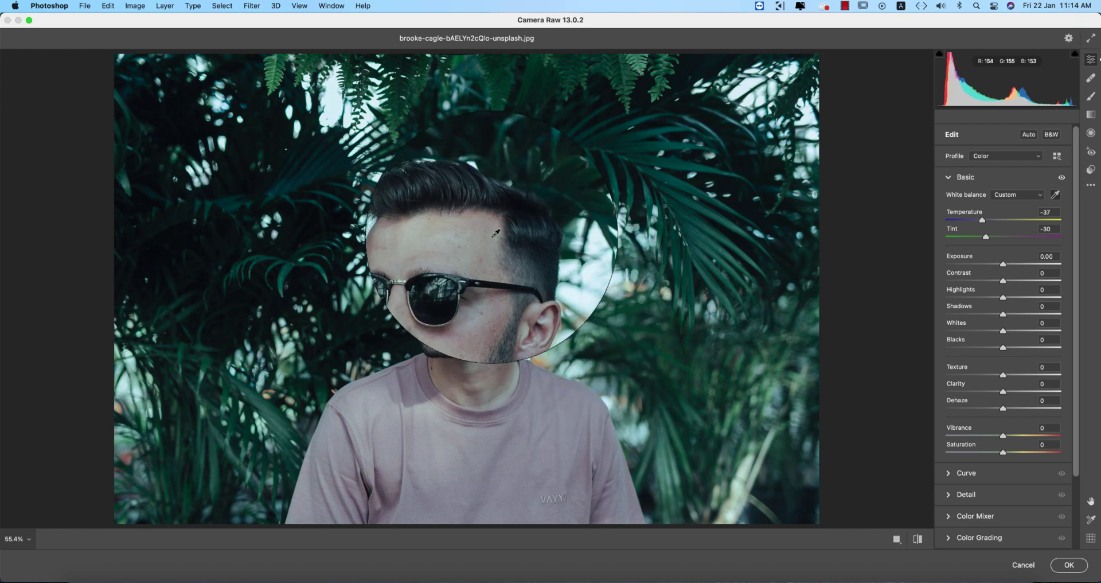
Resample white balance from hair, face and shirt, settling at Temperature -22, Tint -29, and compare before/after
{"action": "left_click", "coordinate": [519, 227]}
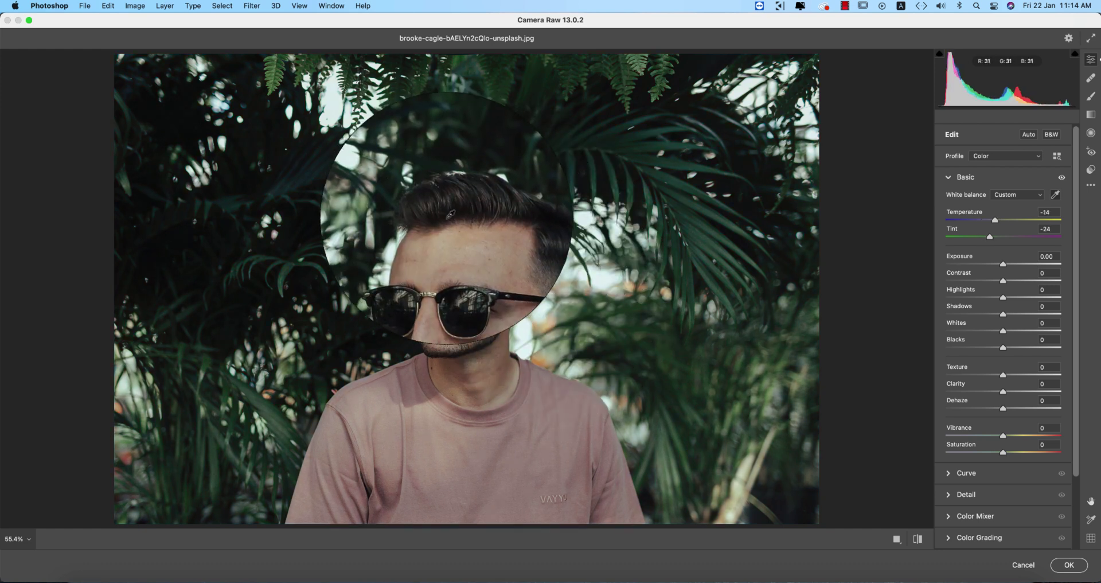
{"action": "left_click", "coordinate": [525, 363]}
{"action": "left_click", "coordinate": [441, 223]}
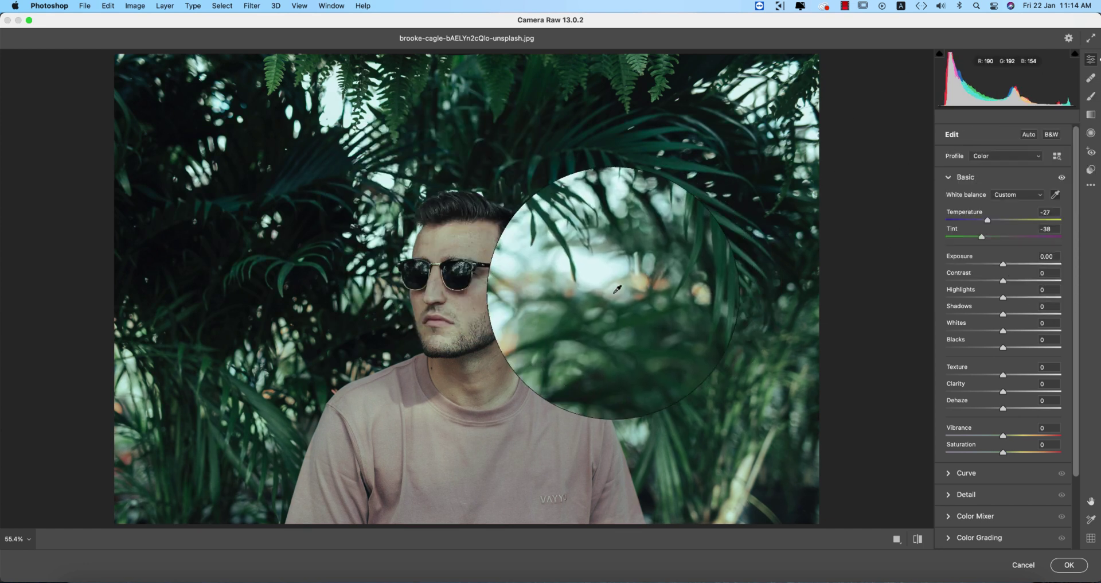
{"action": "left_click", "coordinate": [544, 375]}
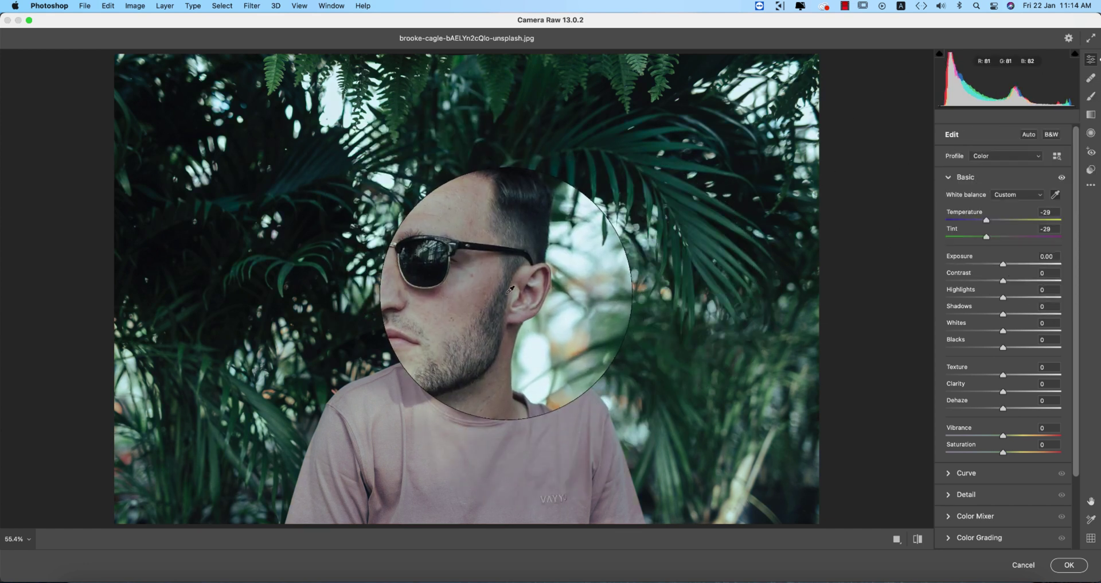
{"action": "left_click", "coordinate": [507, 294]}
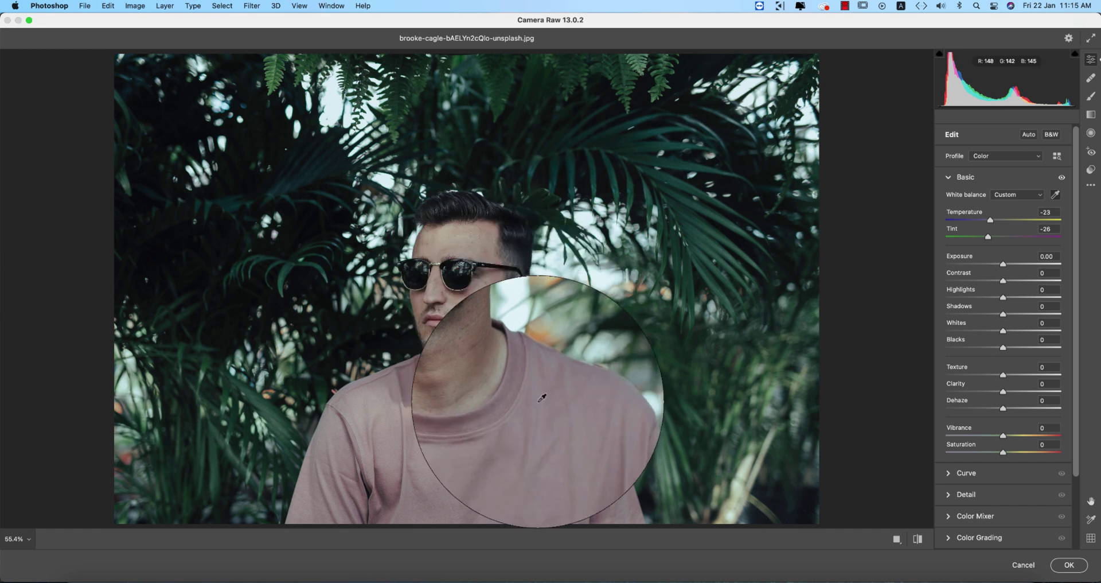
{"action": "left_click", "coordinate": [486, 235]}
{"action": "left_click", "coordinate": [473, 213]}
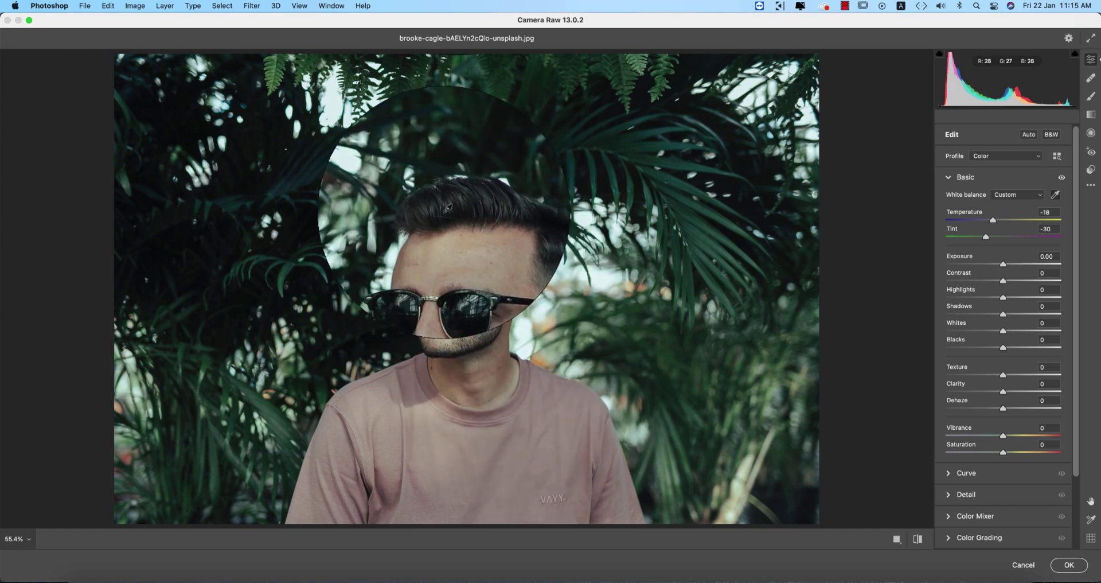
{"action": "left_click", "coordinate": [494, 229]}
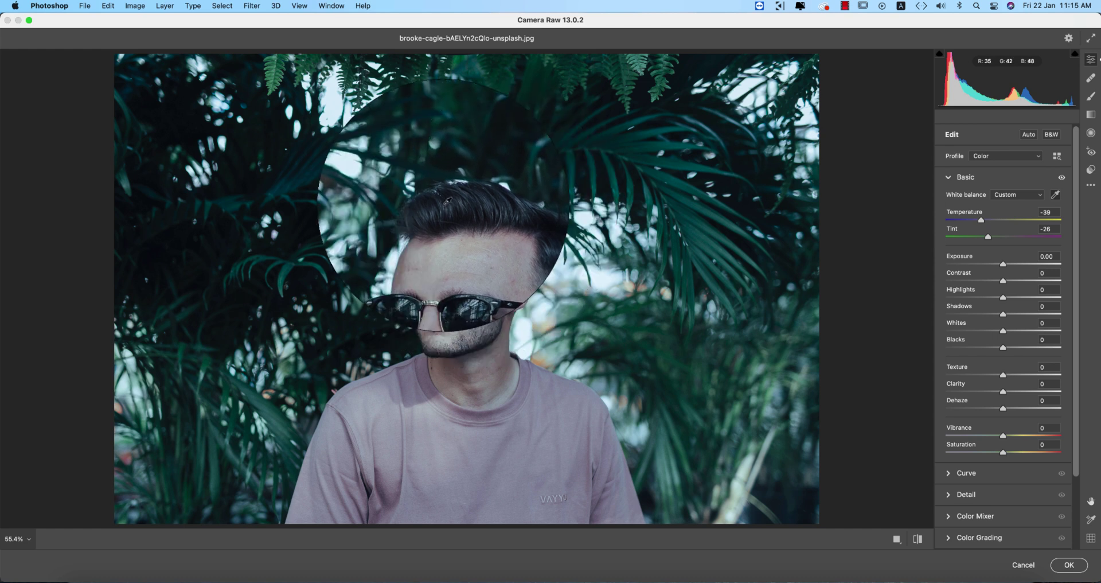
{"action": "left_click", "coordinate": [444, 214]}
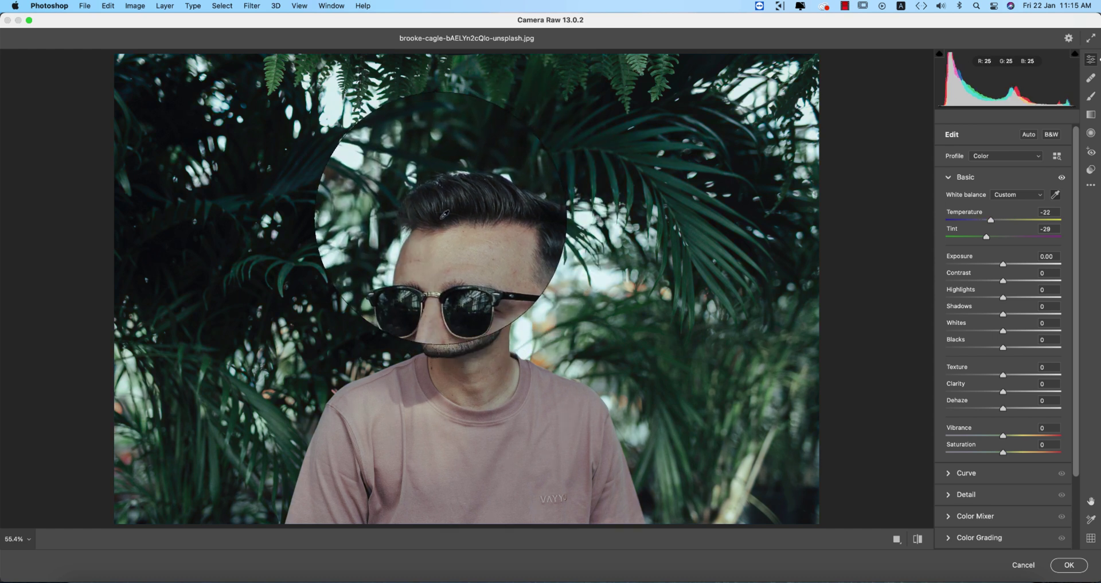
{"action": "left_click", "coordinate": [918, 539]}
{"action": "left_click", "coordinate": [918, 539]}
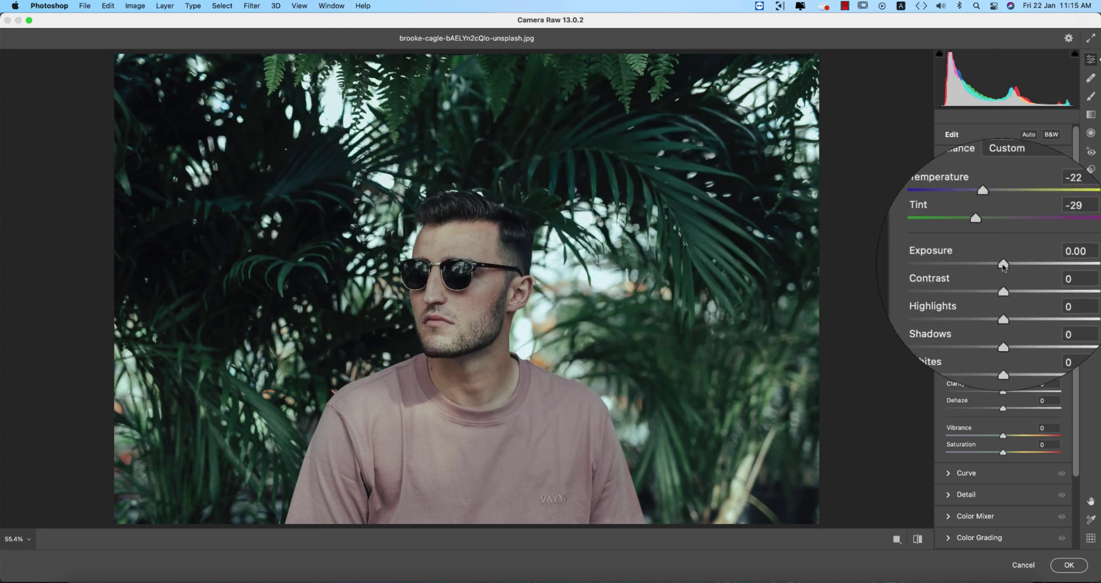
Set Exposure +0.10, Shadows +8, Blacks +4 and Contrast +16 in the Basic panel
{"action": "left_click_drag", "start_coordinate": [1003, 264], "coordinate": [970, 301]}
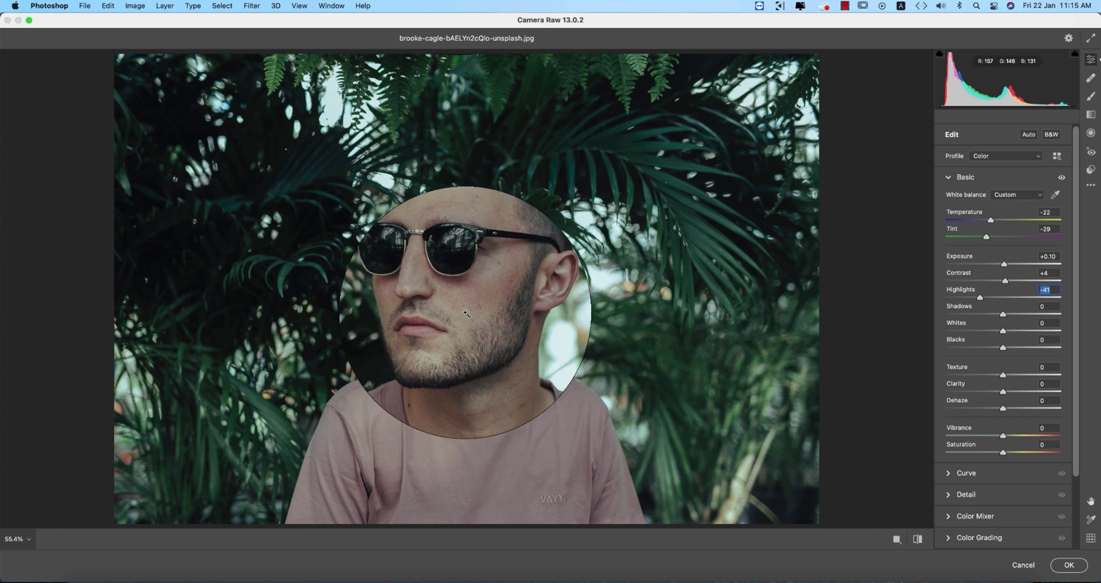
{"action": "left_click", "coordinate": [466, 313]}
{"action": "left_click", "coordinate": [466, 312]}
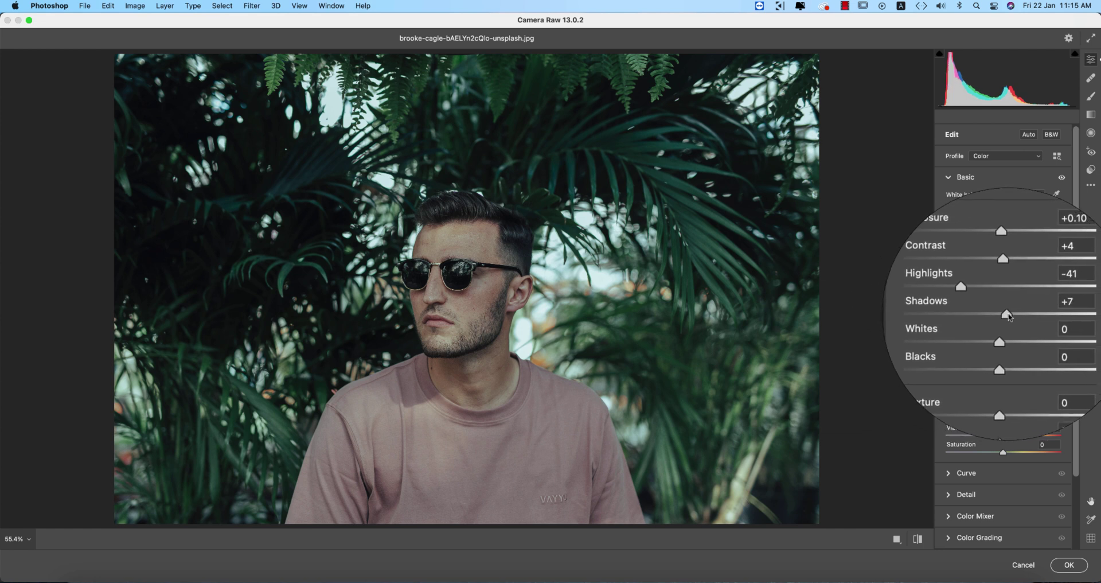
{"action": "left_click_drag", "start_coordinate": [995, 318], "coordinate": [1008, 349]}
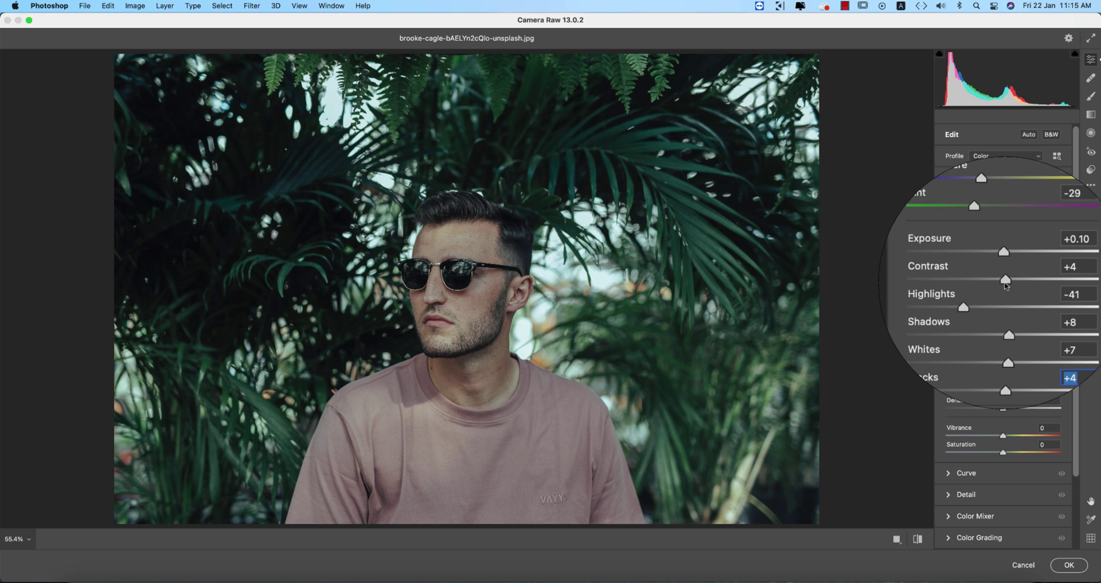
{"action": "left_click_drag", "start_coordinate": [1007, 281], "coordinate": [1013, 282]}
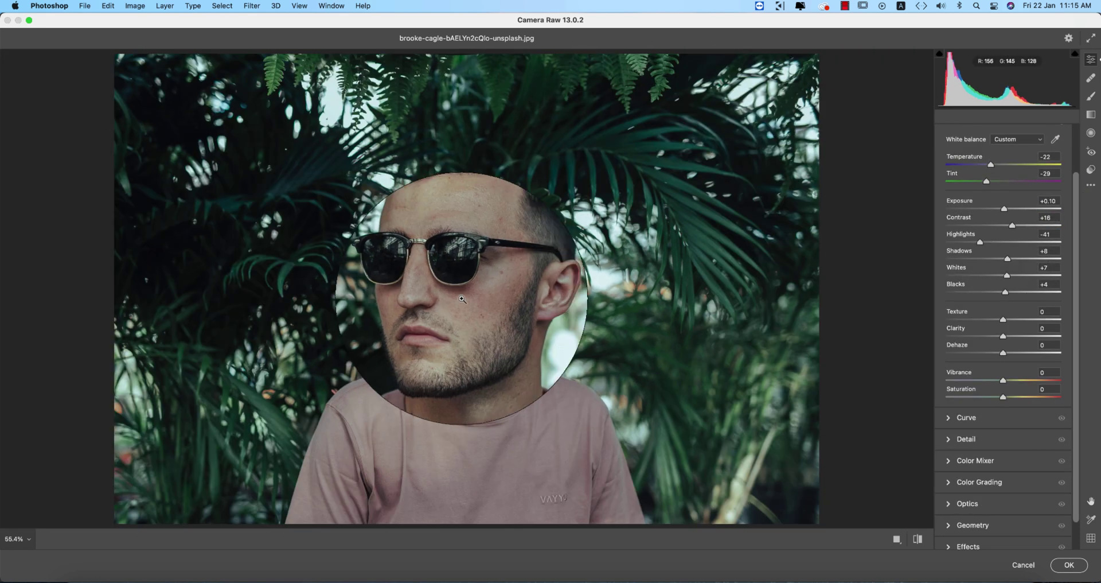
{"action": "left_click", "coordinate": [462, 299]}
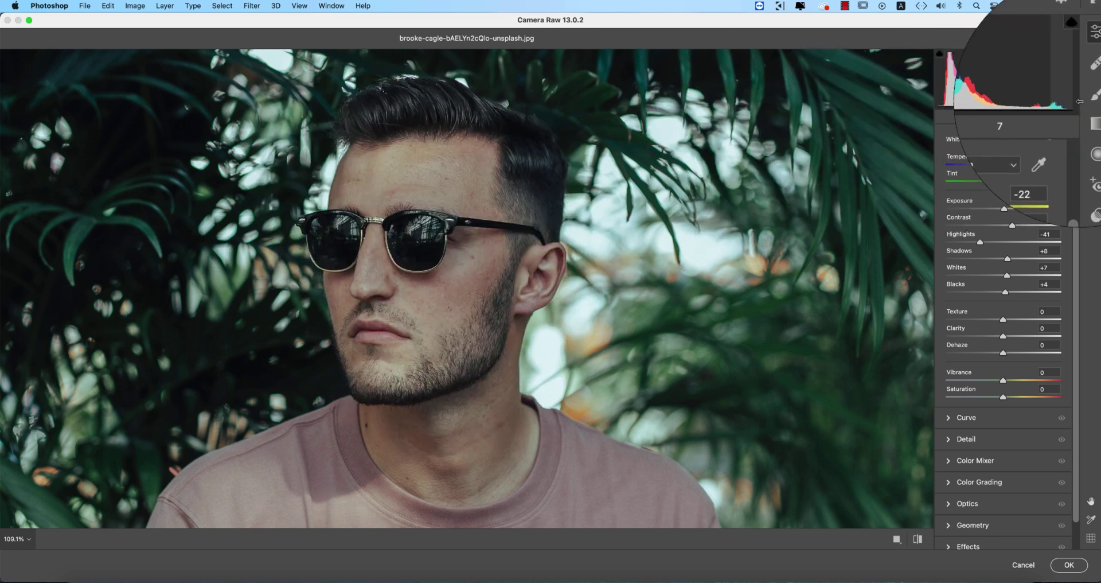
Heal a blemish on the forehead, then return to the Basic adjustments and view the whole photo
{"action": "left_click", "coordinate": [1091, 77]}
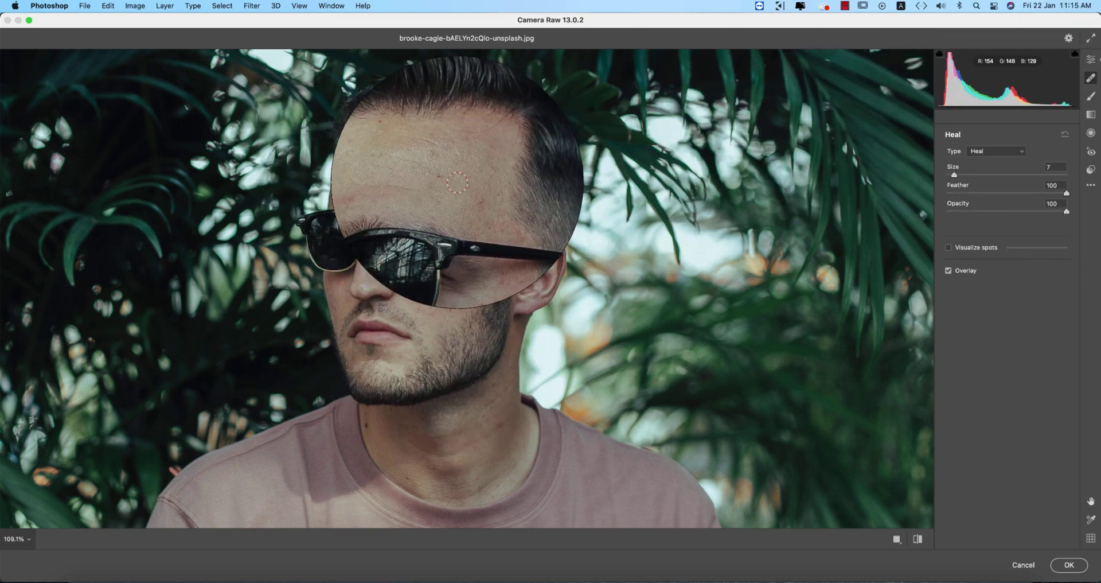
{"action": "left_click", "coordinate": [446, 178]}
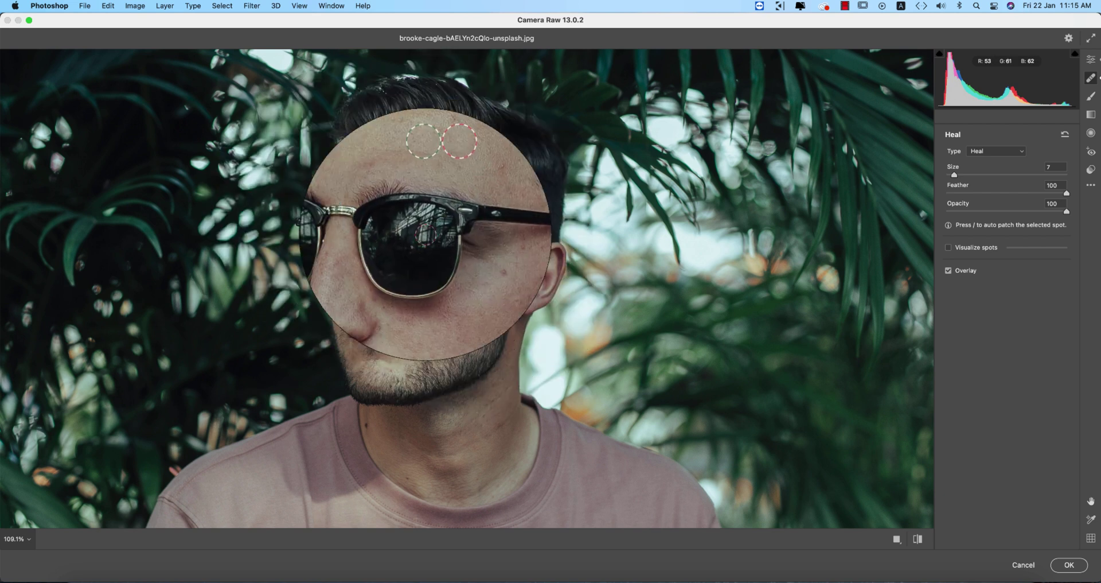
{"action": "left_click", "coordinate": [1090, 59]}
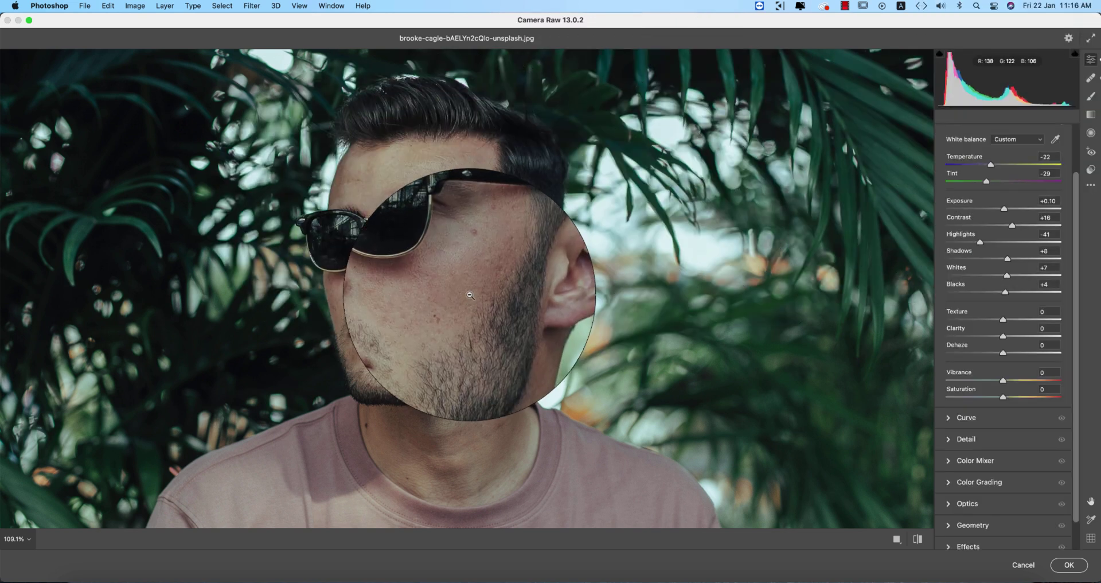
{"action": "left_click", "coordinate": [509, 218], "text": "alt"}
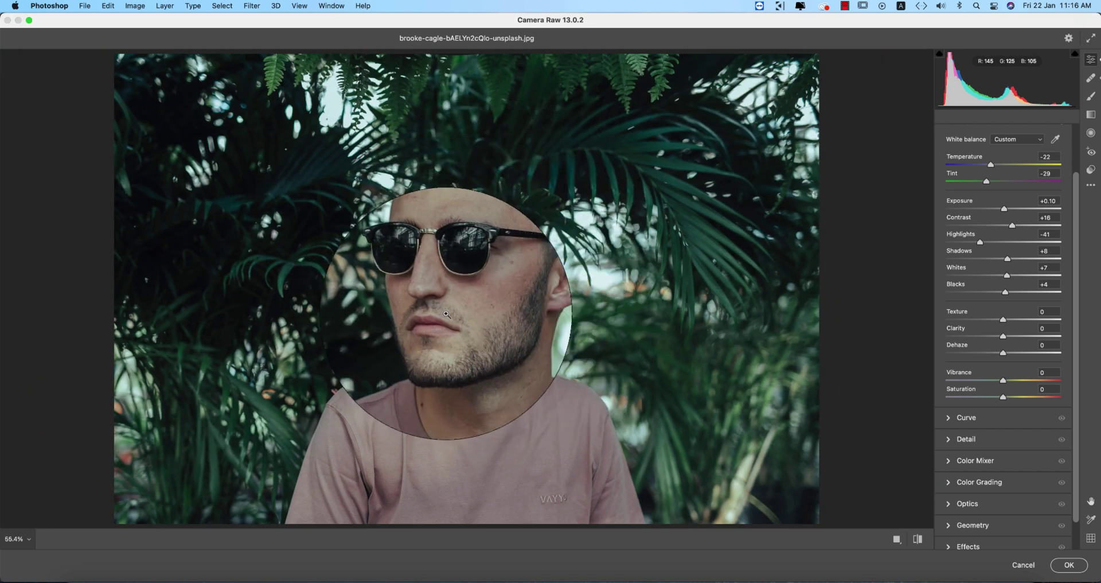
Raise Vibrance to +18 and set Texture to a small +3
{"action": "left_click", "coordinate": [464, 304]}
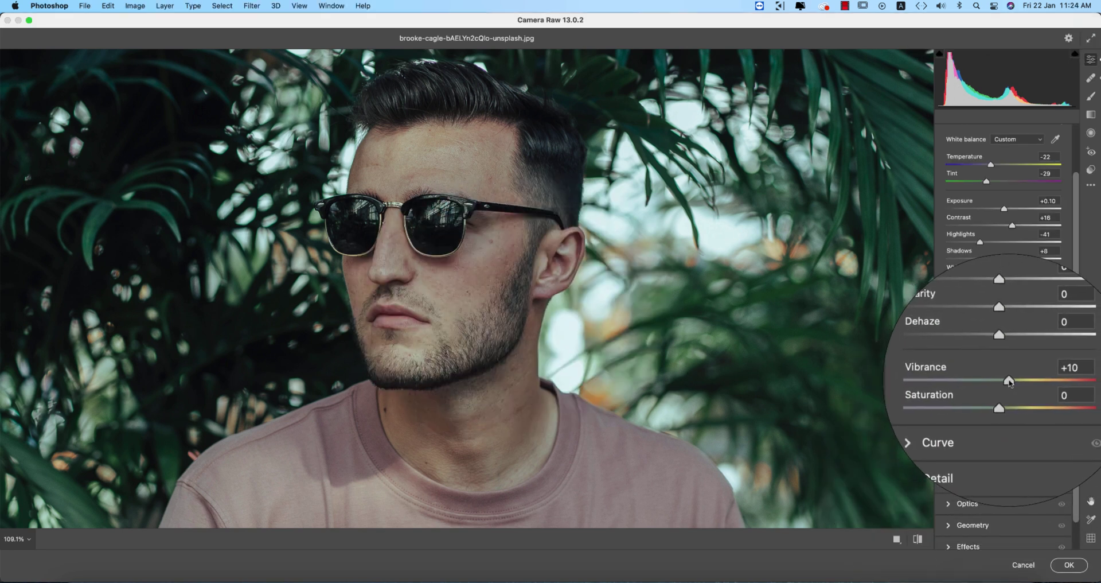
{"action": "left_click_drag", "start_coordinate": [1010, 382], "coordinate": [1014, 381]}
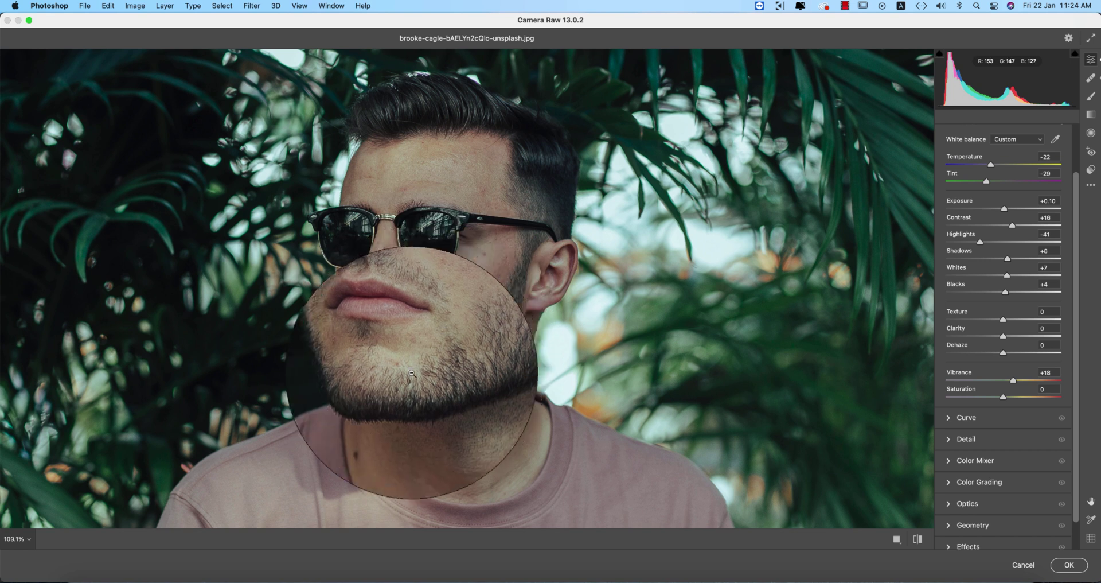
{"action": "left_click_drag", "start_coordinate": [1003, 321], "coordinate": [1039, 324]}
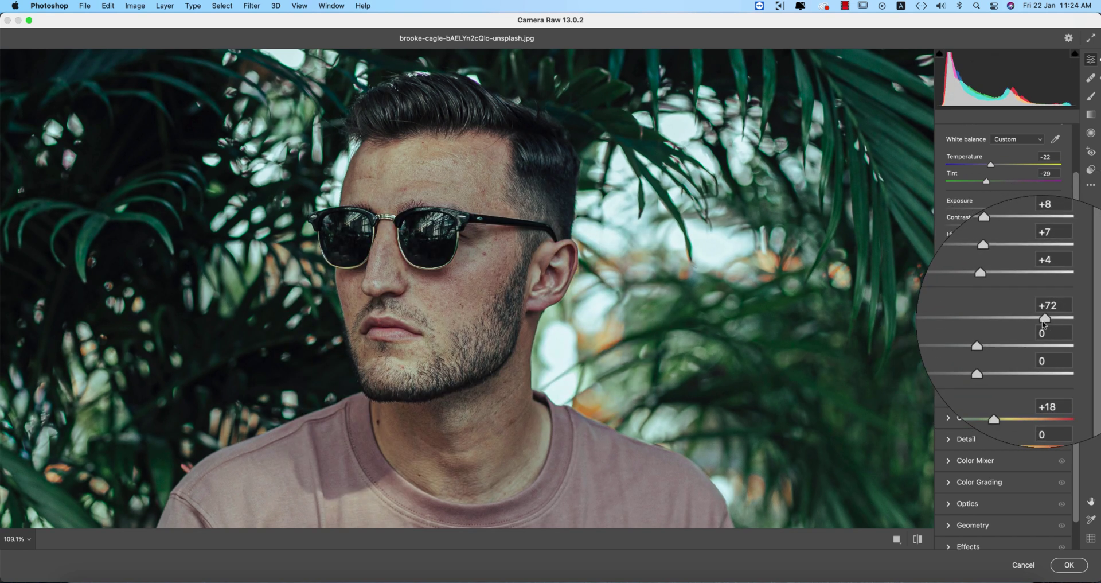
{"action": "left_click_drag", "start_coordinate": [1043, 324], "coordinate": [1005, 322]}
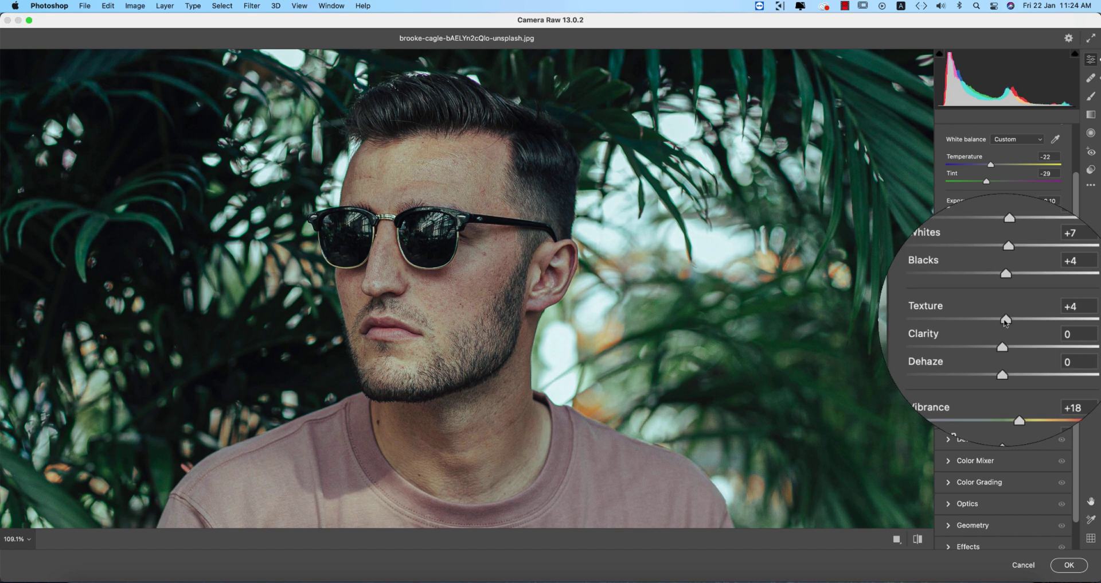
{"action": "left_click", "coordinate": [1005, 322]}
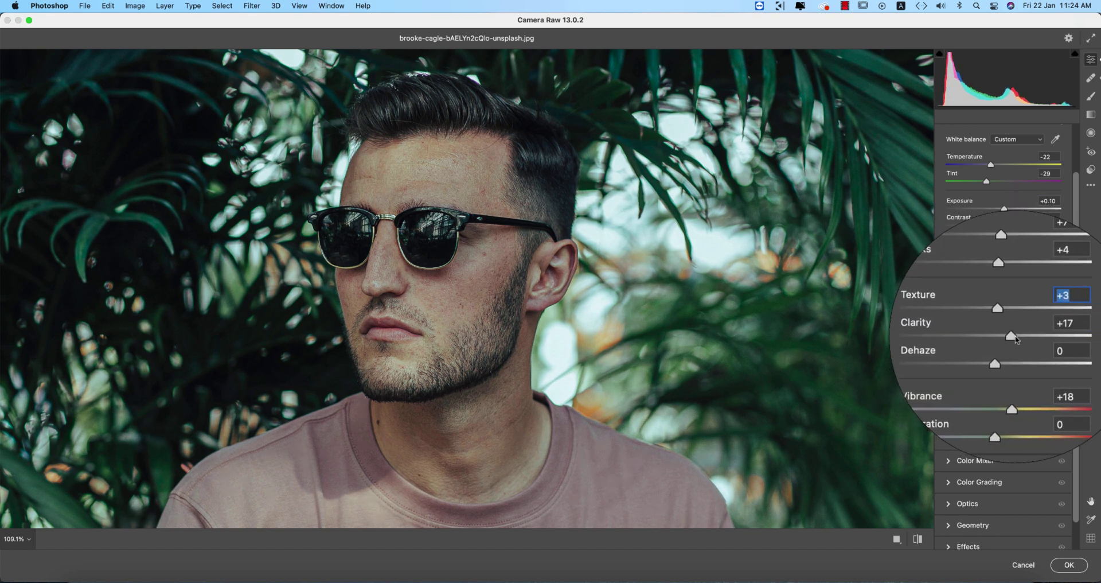
Lower Clarity to -2 and add Dehaze +19, then compare against the unedited original
{"action": "left_click_drag", "start_coordinate": [1015, 339], "coordinate": [998, 340]}
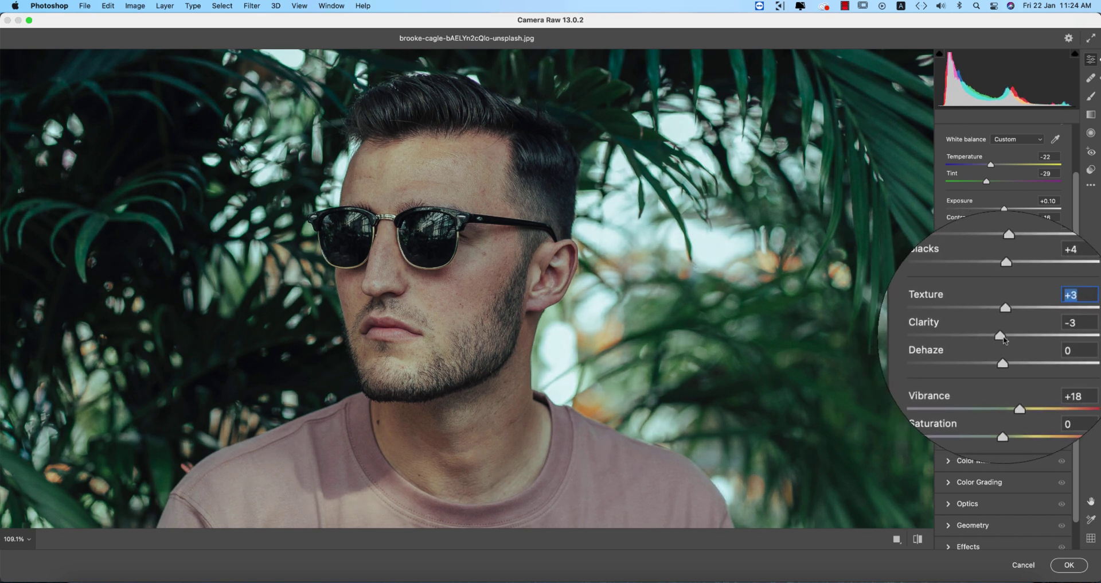
{"action": "left_click", "coordinate": [1004, 339]}
{"action": "left_click_drag", "start_coordinate": [1004, 353], "coordinate": [1014, 356]}
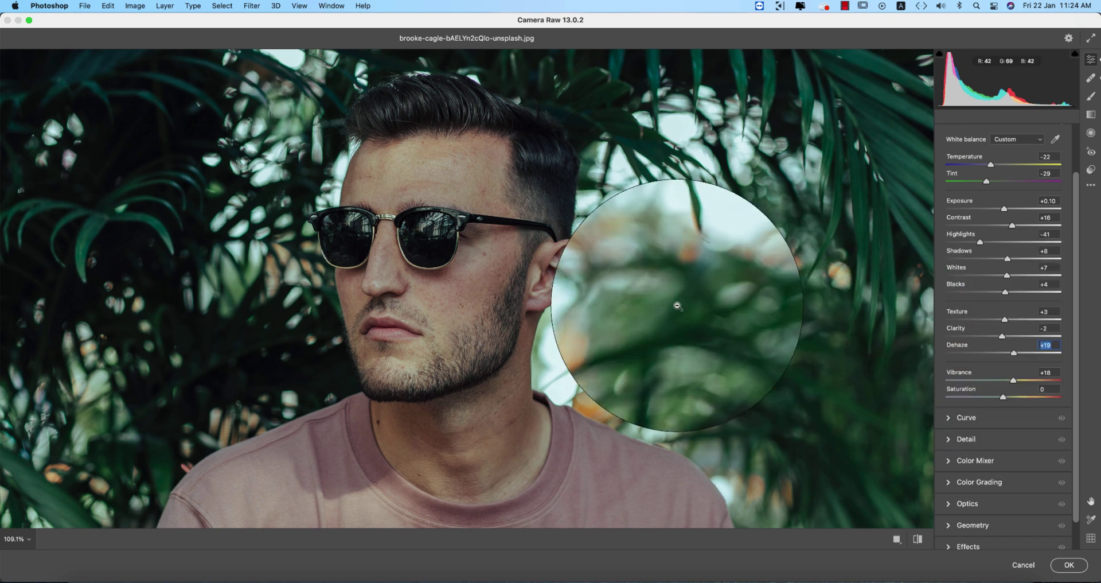
{"action": "key", "text": "super+0"}
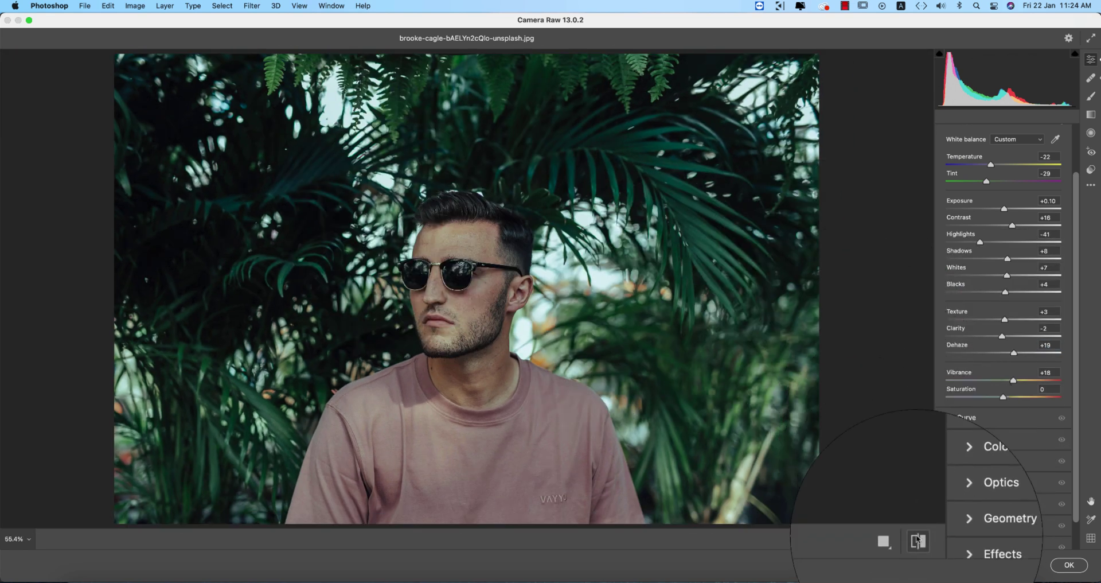
{"action": "left_click", "coordinate": [918, 538]}
{"action": "left_click", "coordinate": [918, 538]}
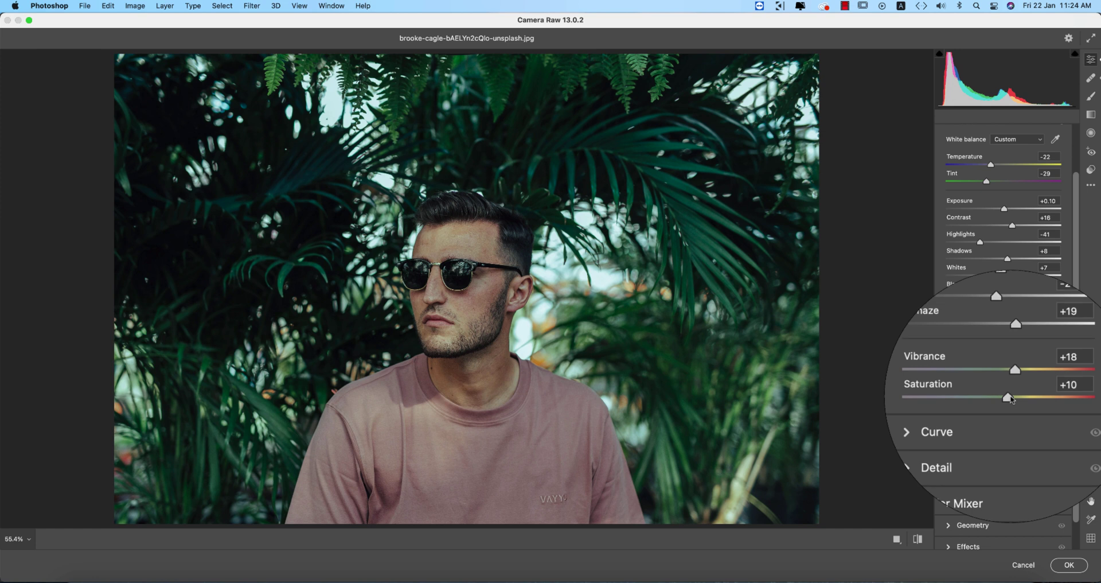
{"action": "scroll", "coordinate": [1011, 400], "scroll_direction": "down", "scroll_amount": 2}
Add a mid point to the tone curve and raise its black point for faded shadows
{"action": "left_click", "coordinate": [975, 420]}
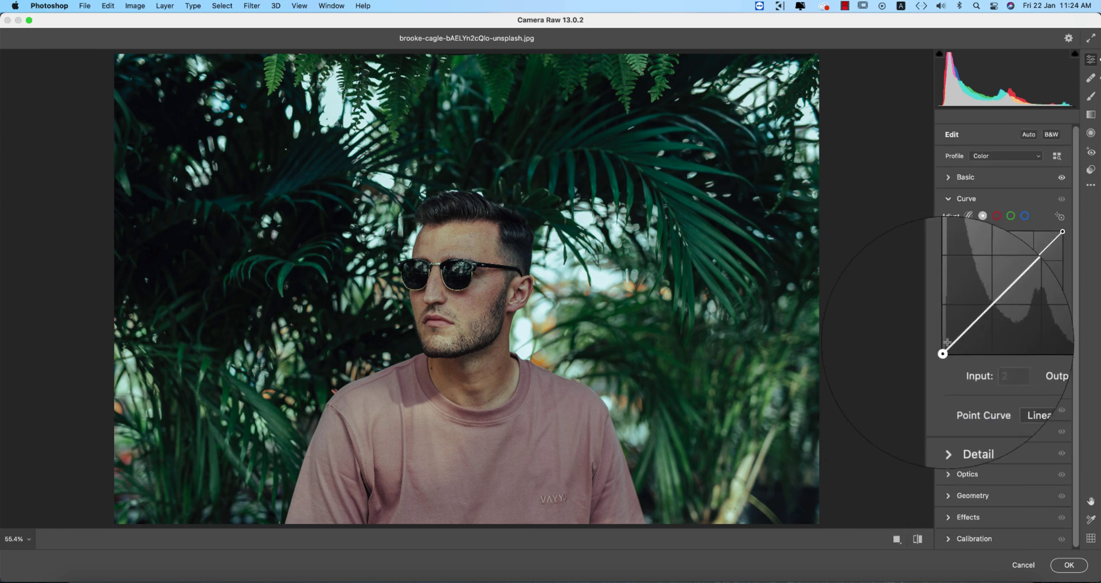
{"action": "left_click", "coordinate": [990, 301]}
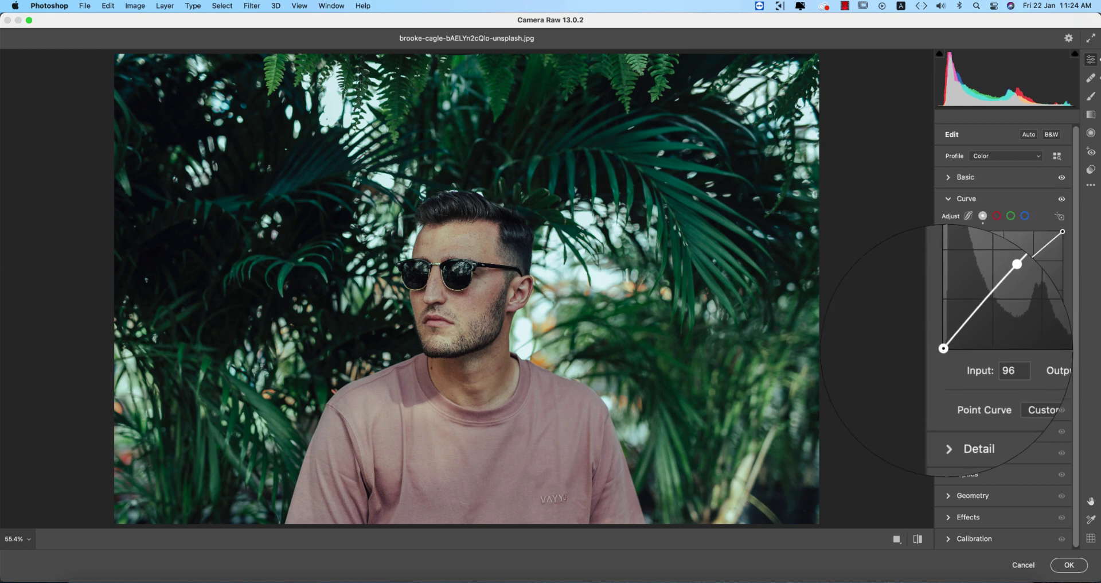
{"action": "mouse_move", "coordinate": [944, 347]}
{"action": "left_mouse_down"}
{"action": "mouse_move", "coordinate": [956, 346]}
{"action": "mouse_move", "coordinate": [946, 347]}
{"action": "left_mouse_up"}
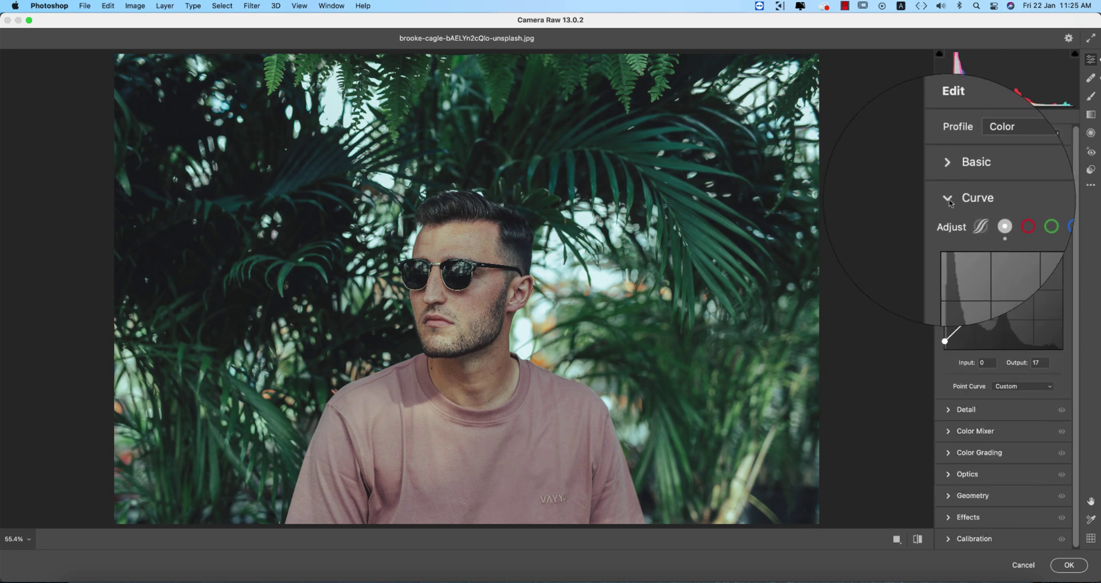
{"action": "left_click", "coordinate": [963, 185]}
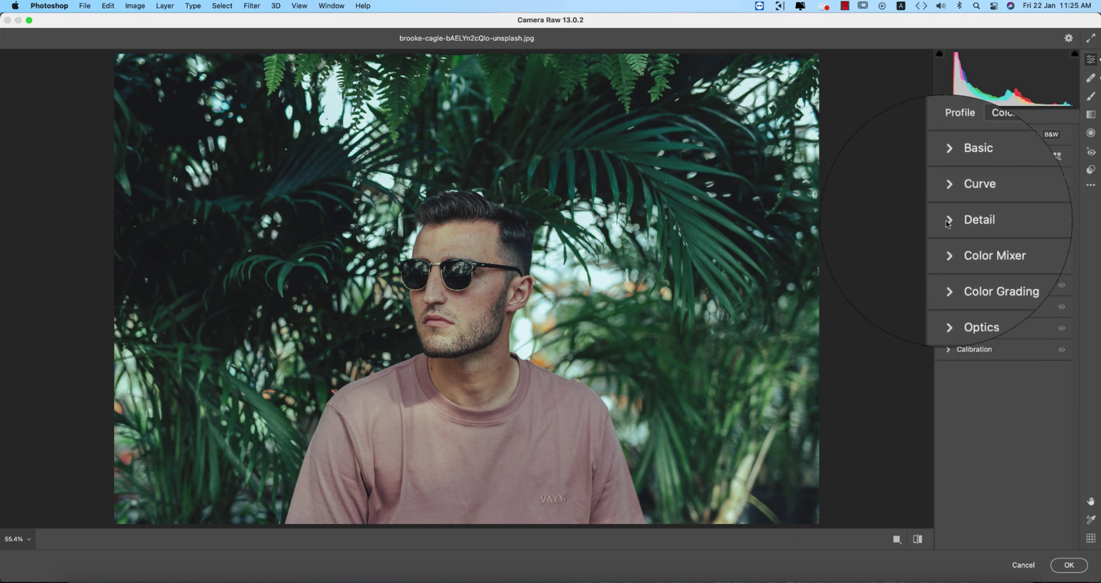
Set Noise Reduction to 16 and Color Noise Reduction to about 21 in the Detail panel
{"action": "left_click", "coordinate": [969, 221]}
{"action": "left_click", "coordinate": [968, 248]}
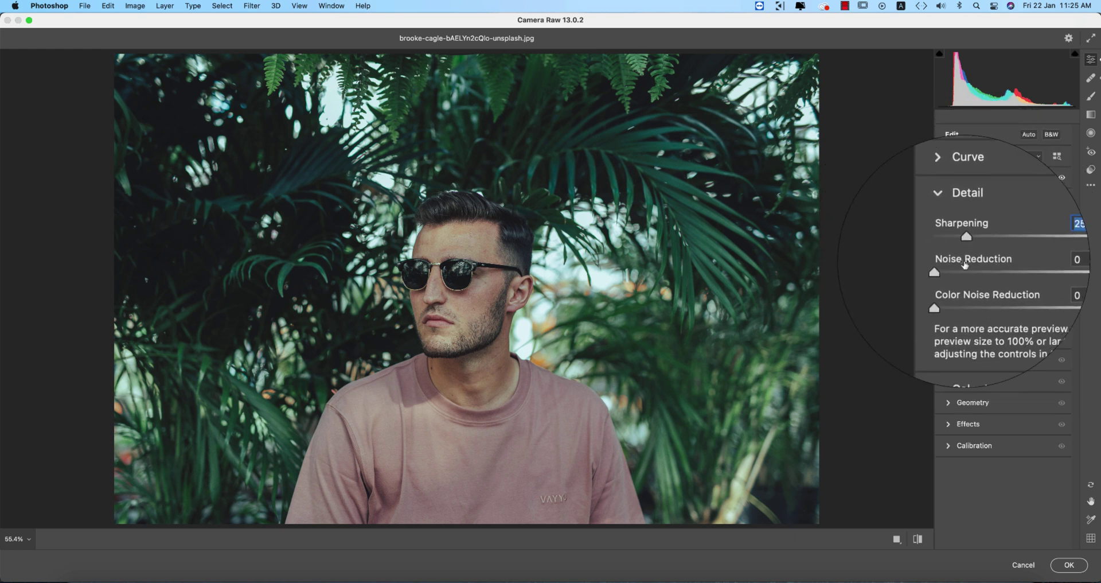
{"action": "left_click", "coordinate": [963, 282]}
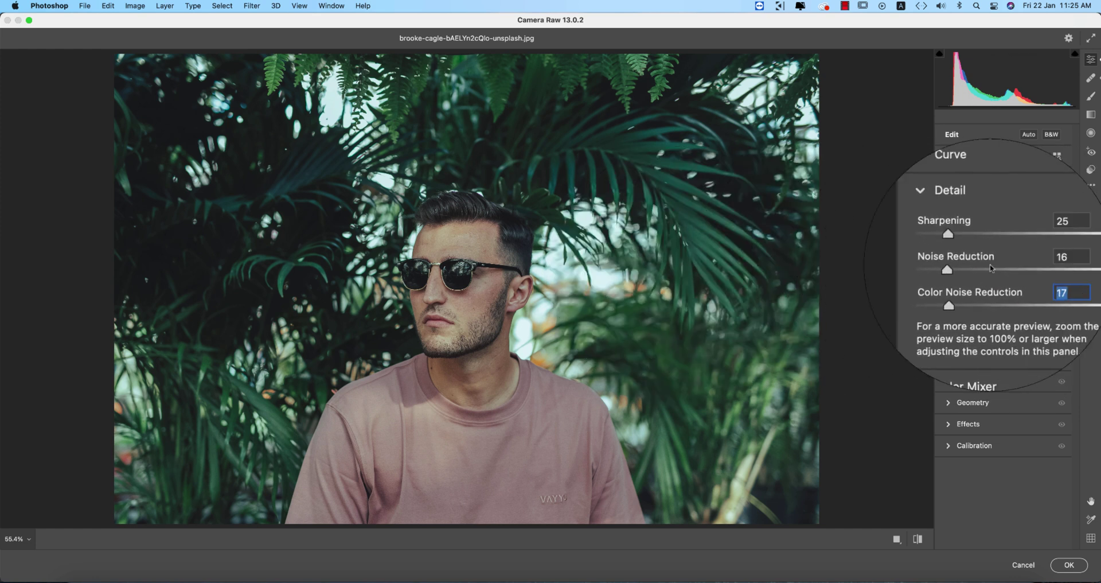
{"action": "left_click", "coordinate": [965, 268]}
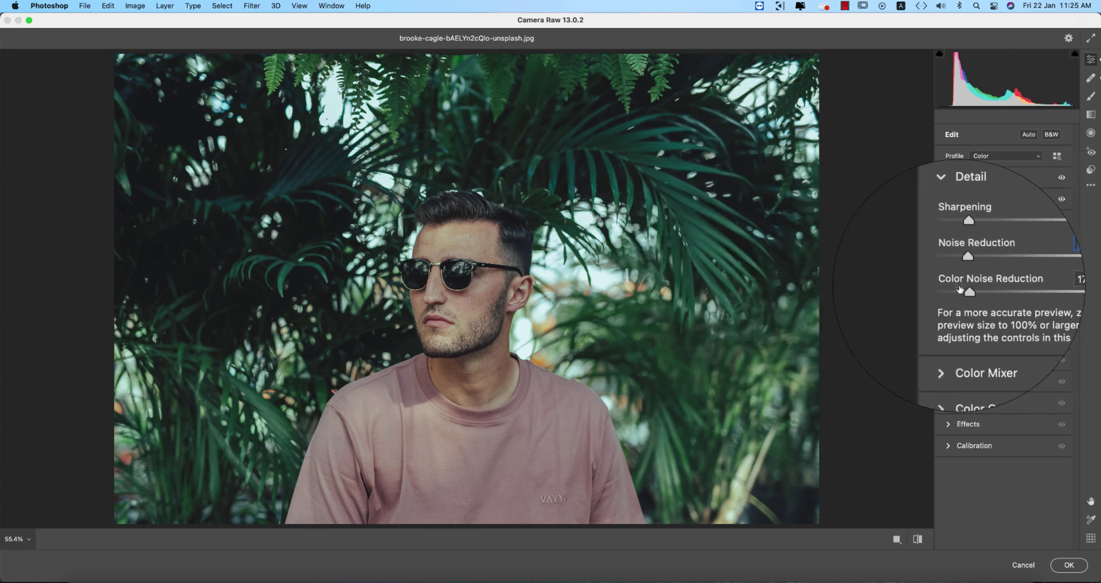
{"action": "left_click_drag", "start_coordinate": [970, 292], "coordinate": [969, 292]}
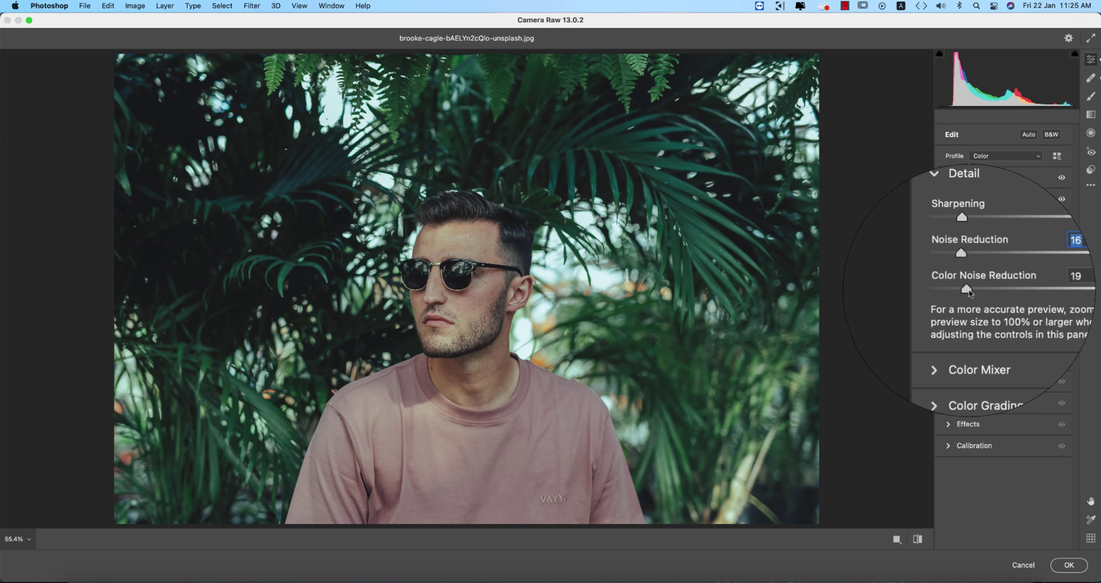
{"action": "left_click", "coordinate": [947, 227]}
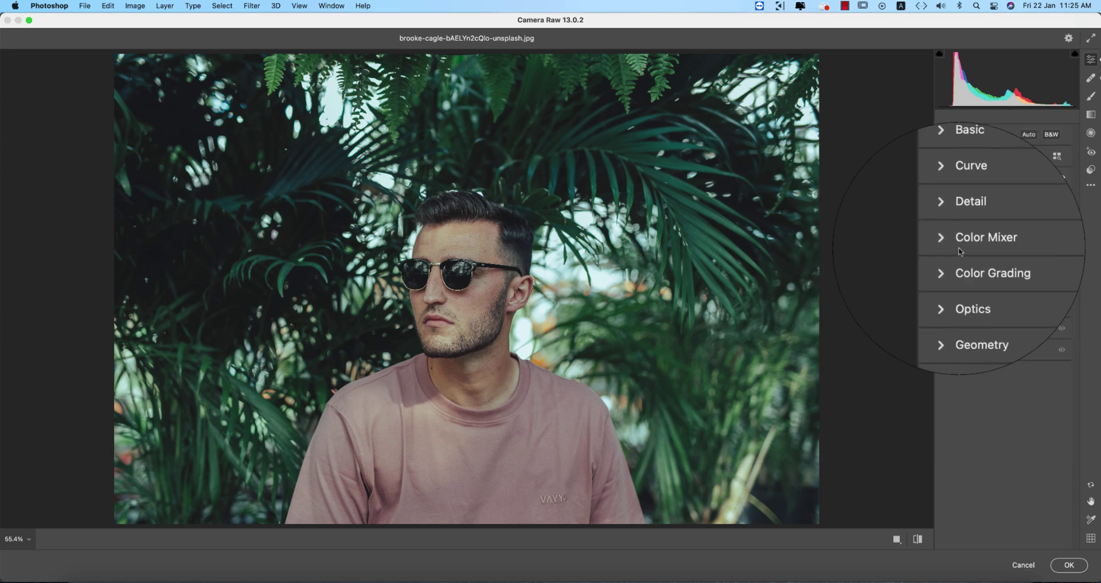
{"action": "left_click", "coordinate": [946, 245]}
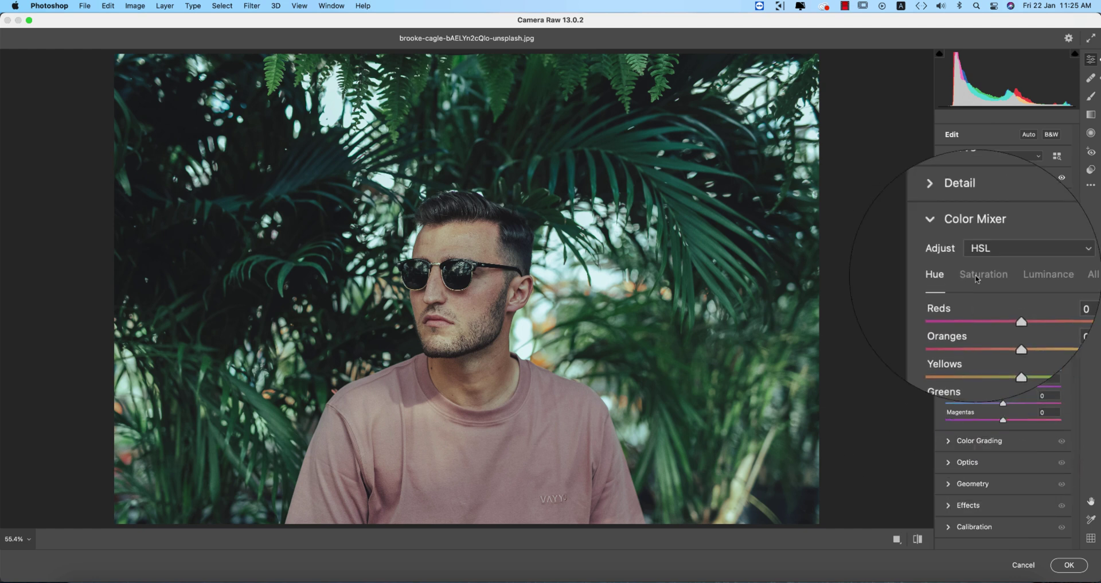
Shift HSL hues: Greens -73, Aquas adjusted, Oranges nudged, Reds +8
{"action": "left_click", "coordinate": [1020, 279]}
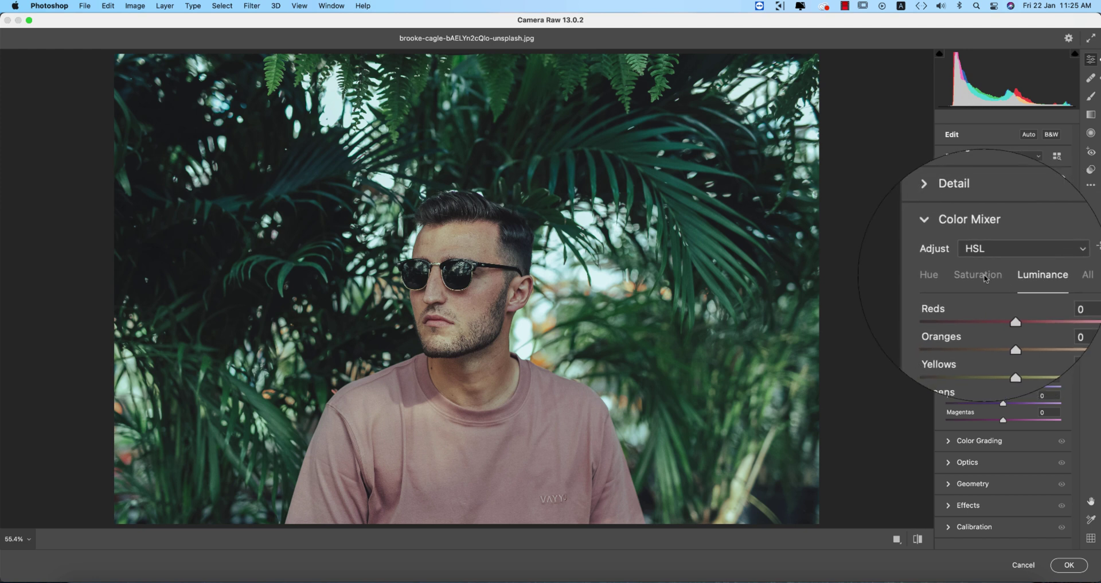
{"action": "left_click", "coordinate": [955, 278]}
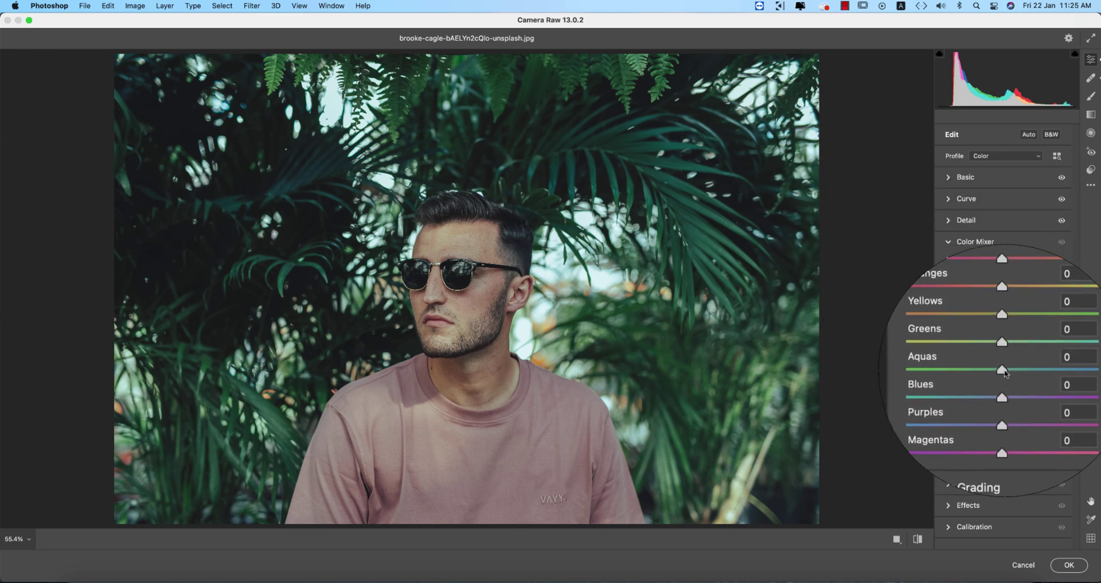
{"action": "left_click_drag", "start_coordinate": [1004, 353], "coordinate": [961, 355]}
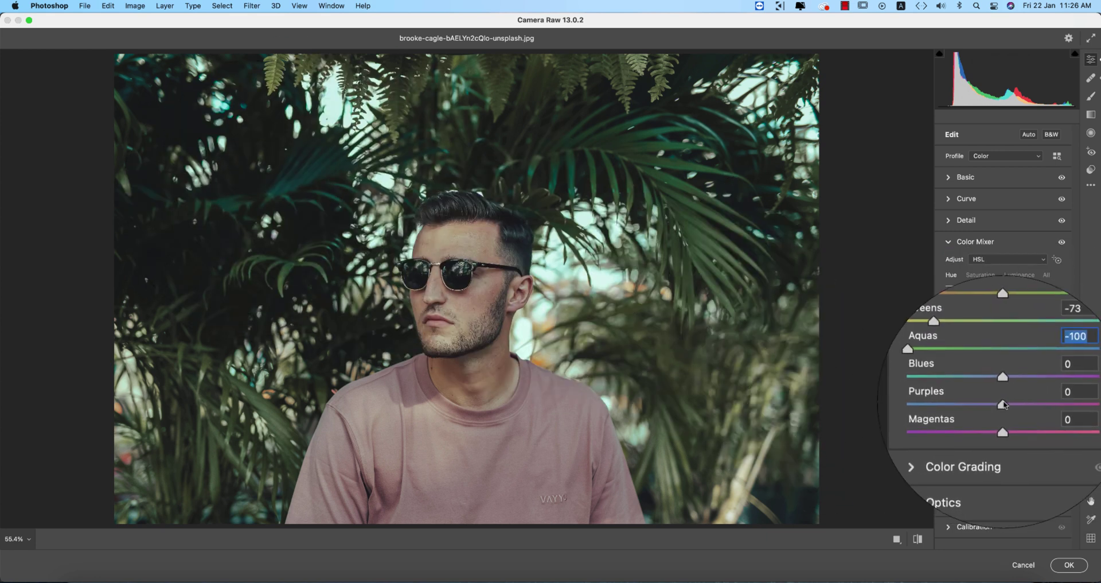
{"action": "left_click_drag", "start_coordinate": [943, 370], "coordinate": [1003, 376]}
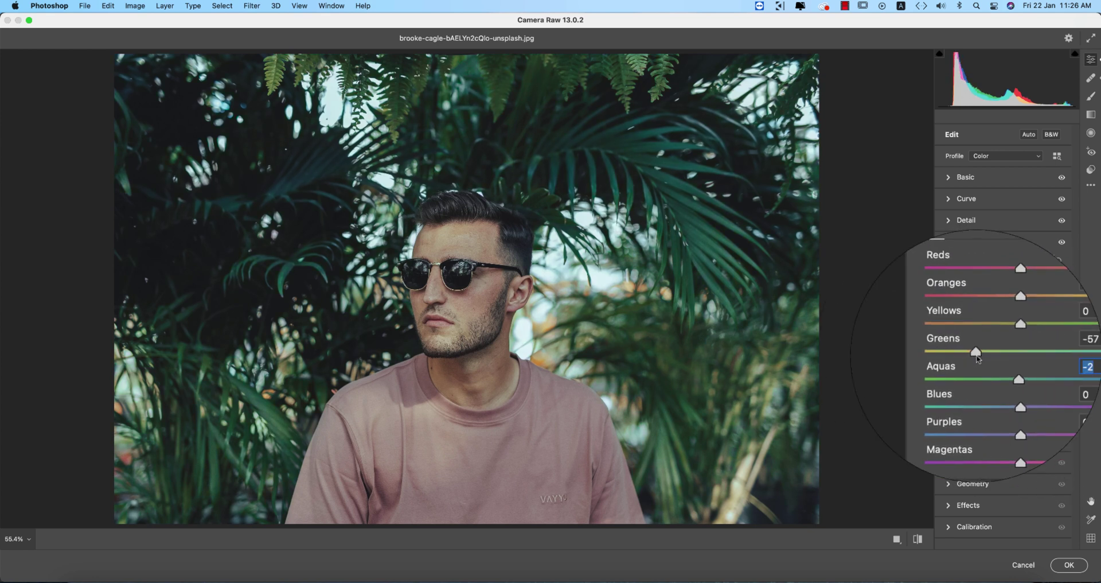
{"action": "left_click_drag", "start_coordinate": [942, 355], "coordinate": [962, 356]}
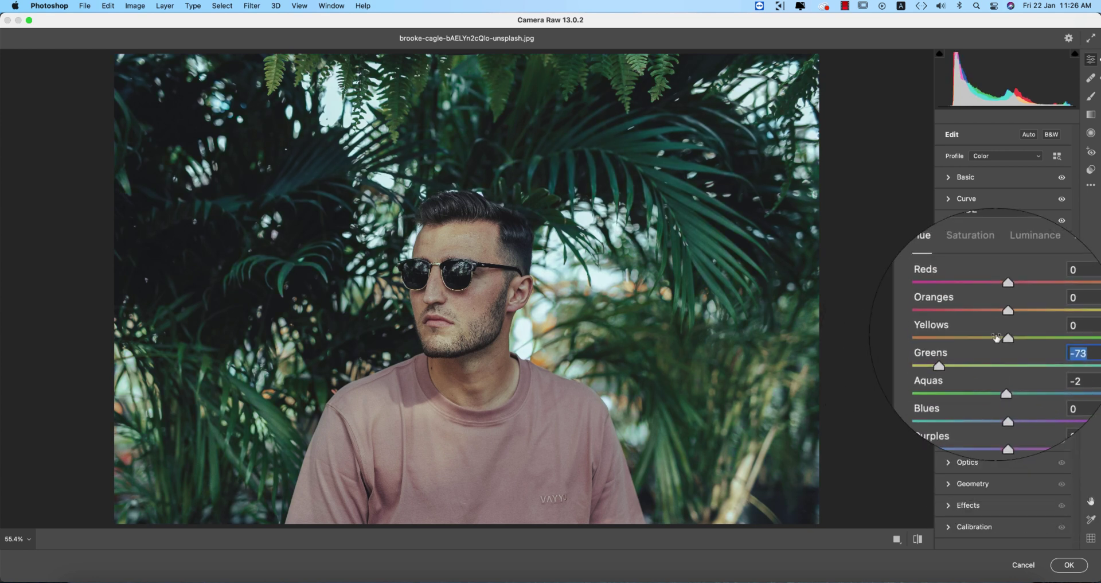
{"action": "mouse_move", "coordinate": [1003, 321]}
{"action": "left_mouse_down"}
{"action": "mouse_move", "coordinate": [986, 320]}
{"action": "mouse_move", "coordinate": [1007, 321]}
{"action": "left_mouse_up"}
{"action": "left_click", "coordinate": [1006, 307]}
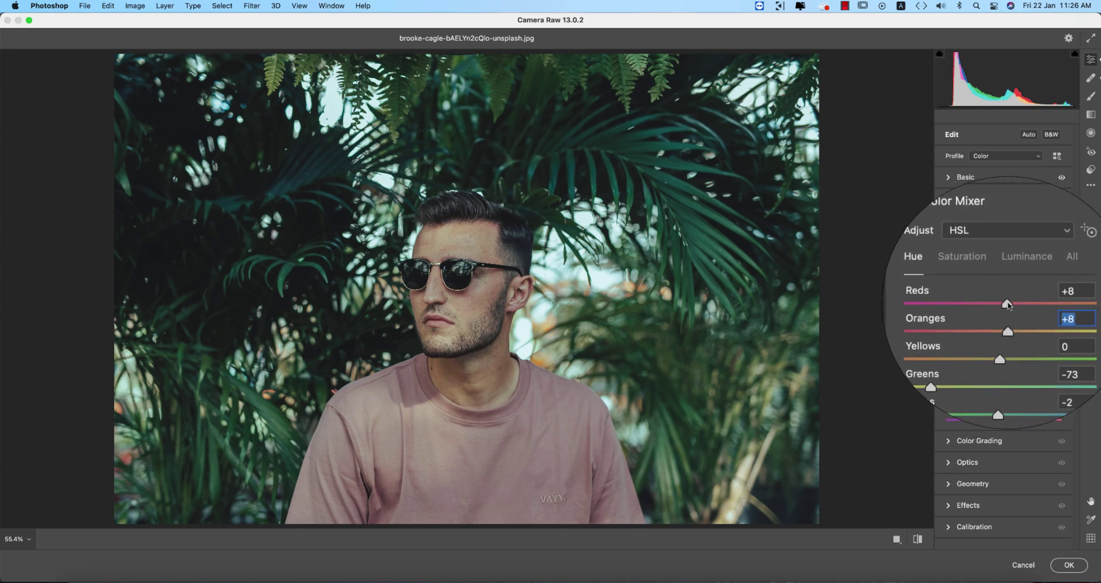
Set Orange saturation to +16 and luminance Oranges +21, Yellows +27, Greens +18
{"action": "left_click", "coordinate": [991, 278]}
{"action": "left_click_drag", "start_coordinate": [1012, 320], "coordinate": [1014, 352]}
{"action": "left_click", "coordinate": [1026, 277]}
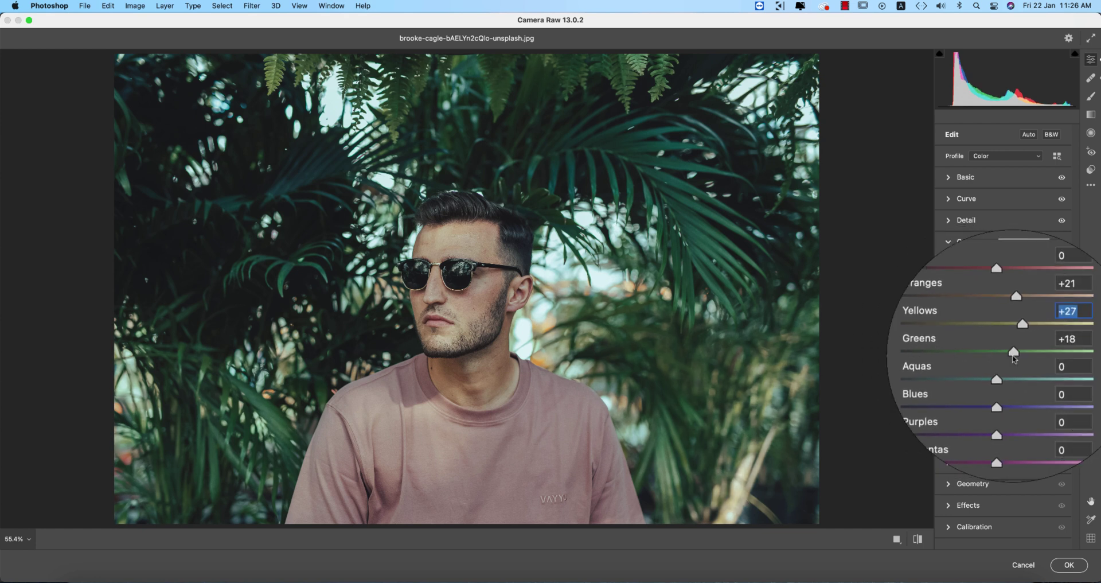
{"action": "left_click", "coordinate": [947, 243]}
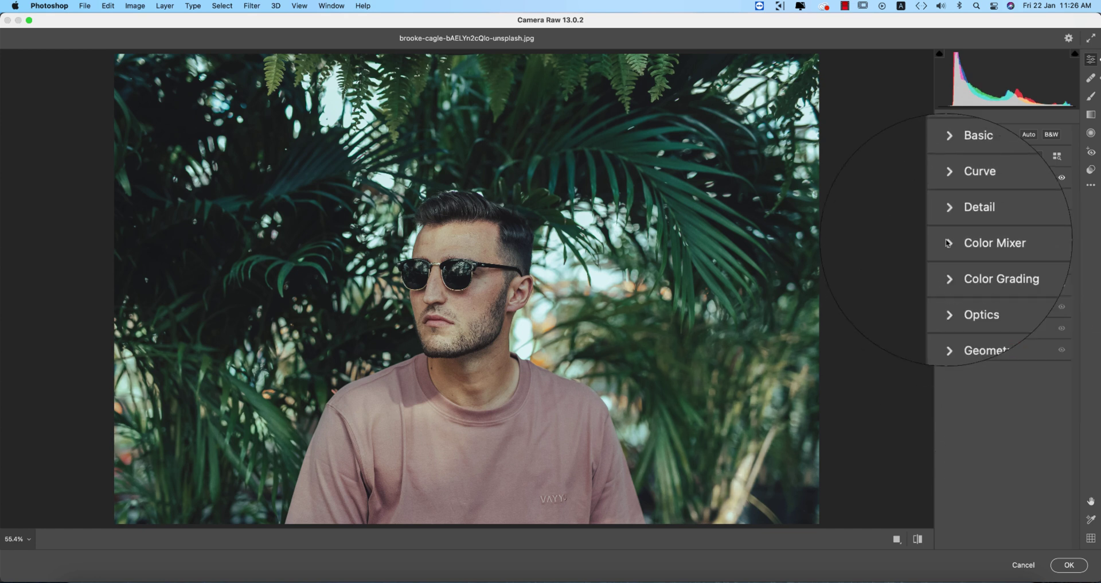
Expand Color Grading to show the three neutral wheels with Blending 50 and Balance 0
{"action": "left_click", "coordinate": [949, 265]}
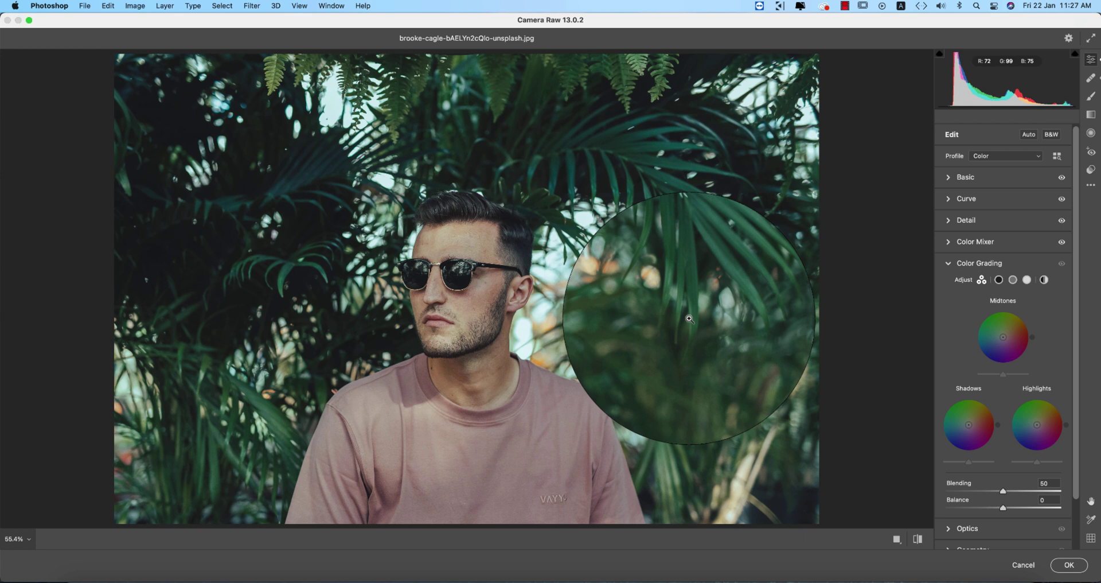
Tint the shadows magenta-purple at Hue 299 with Saturation 28
{"action": "scroll", "coordinate": [1047, 394], "scroll_direction": "down", "scroll_amount": 2}
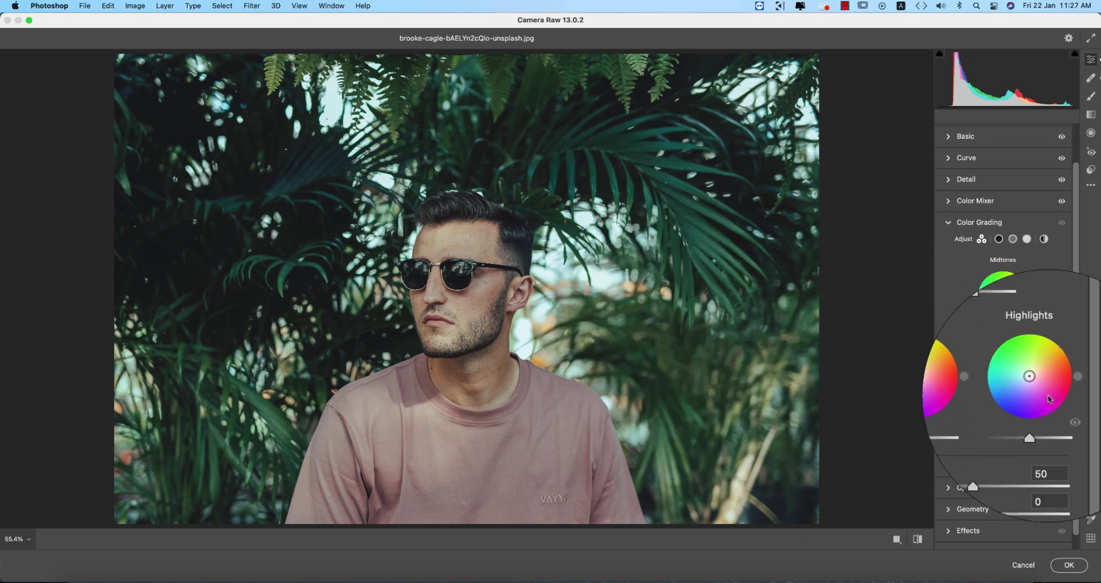
{"action": "left_click", "coordinate": [999, 239]}
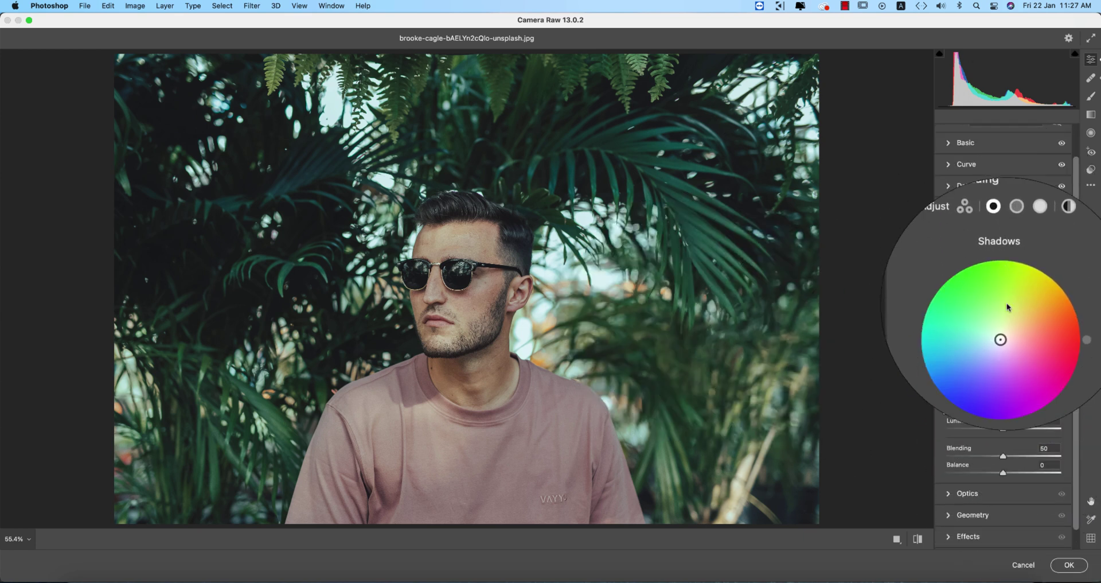
{"action": "left_click", "coordinate": [1057, 381]}
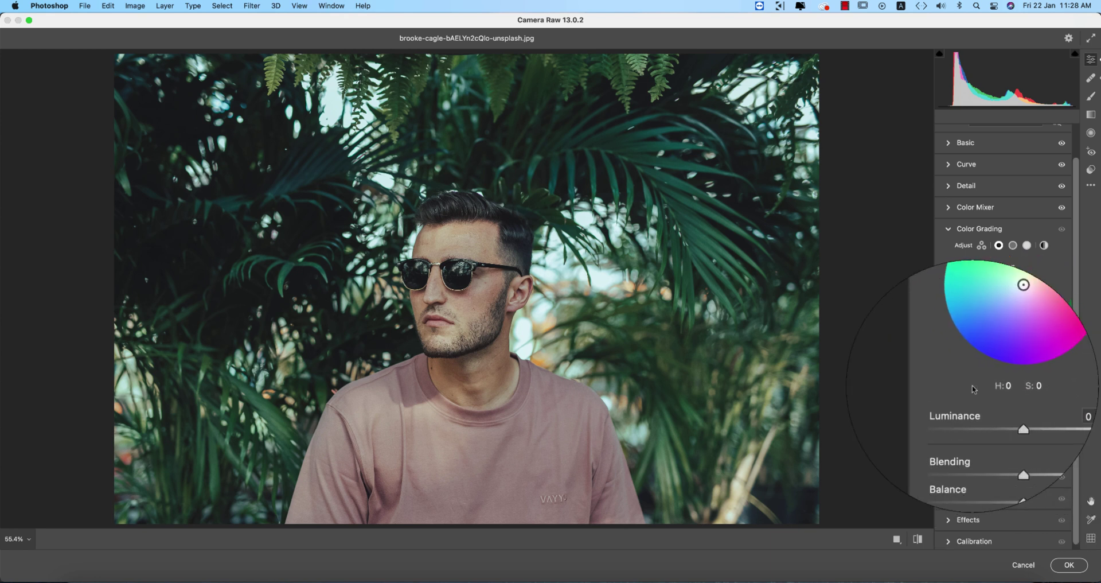
{"action": "left_click", "coordinate": [1057, 389]}
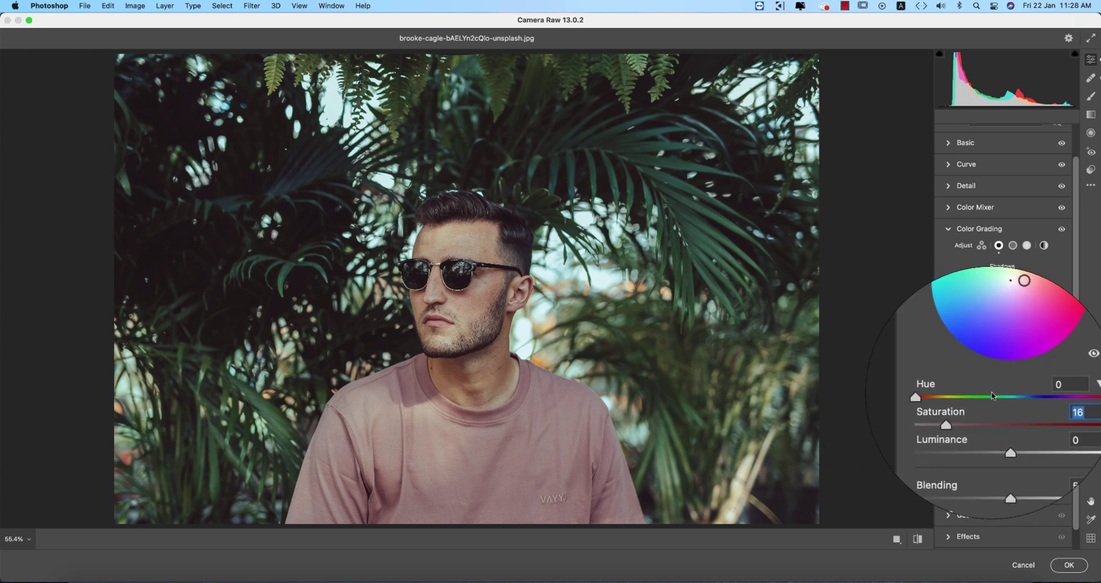
{"action": "left_click_drag", "start_coordinate": [963, 413], "coordinate": [873, 408]}
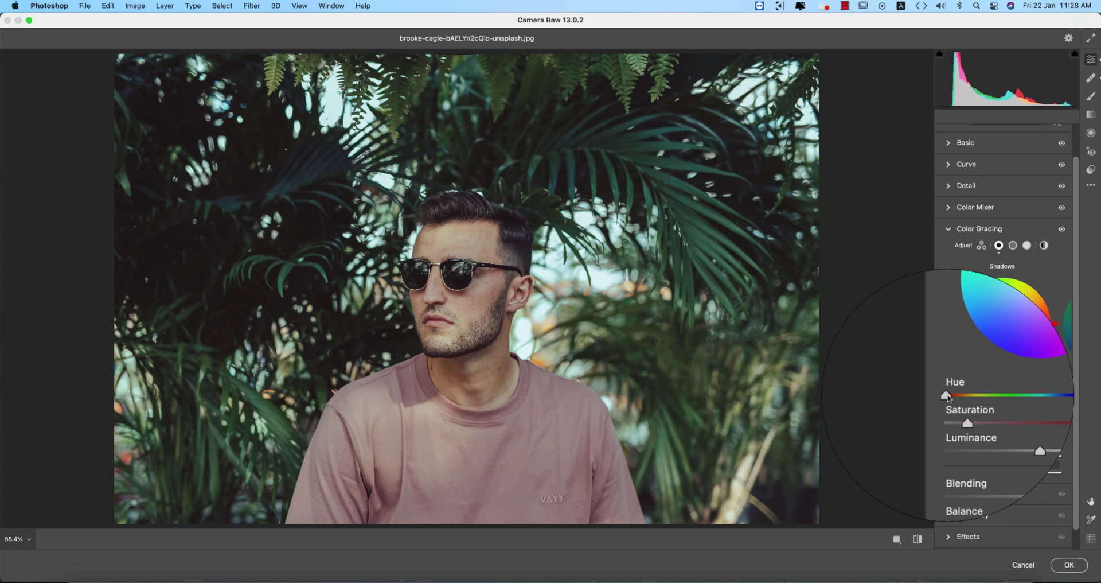
{"action": "left_click_drag", "start_coordinate": [948, 396], "coordinate": [1029, 397]}
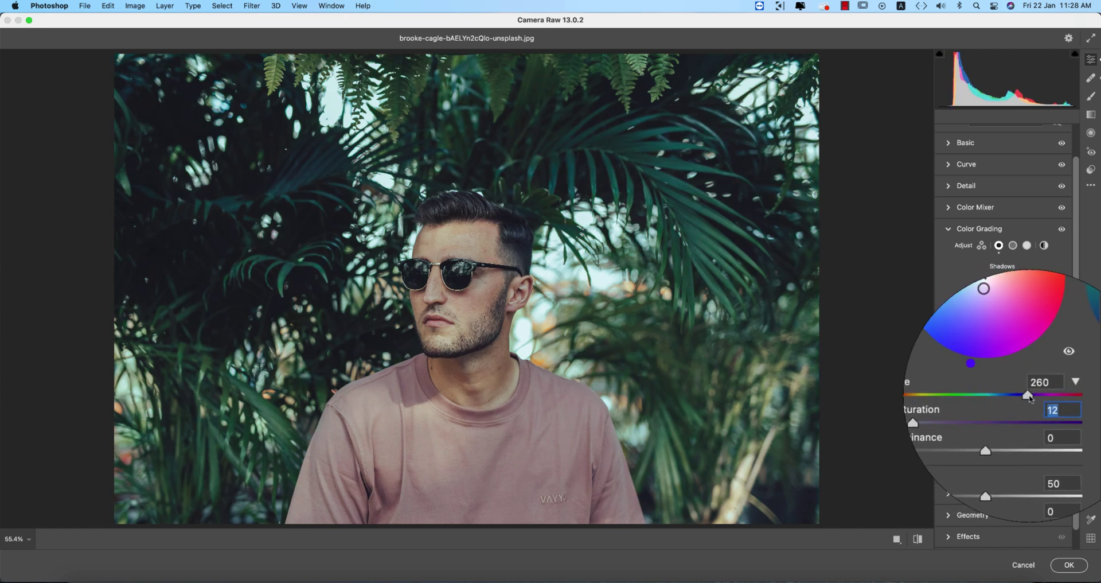
{"action": "type", "text": "28"}
{"action": "key", "text": "Return"}
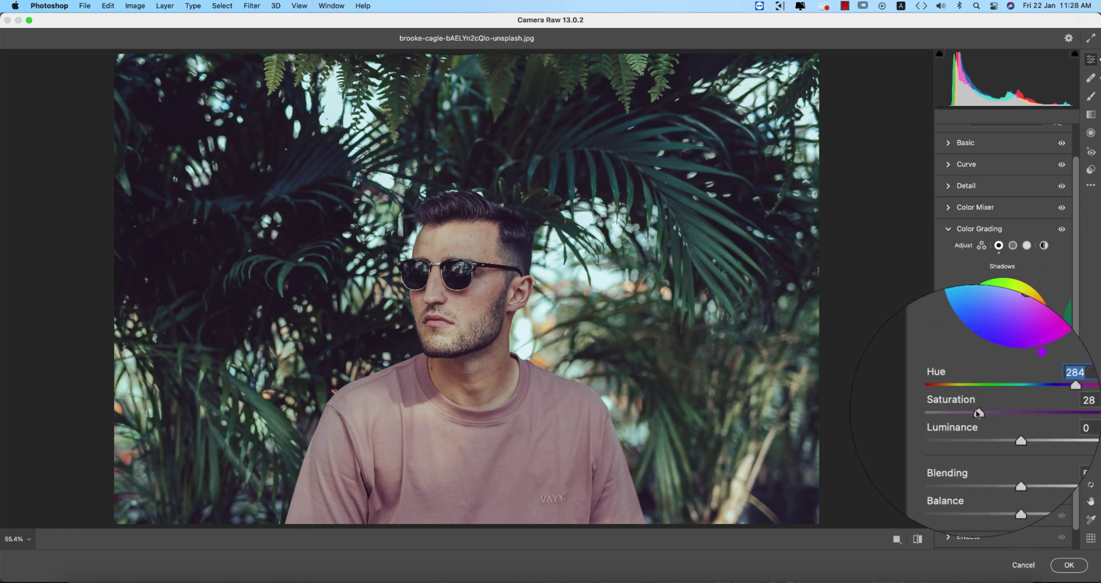
{"action": "mouse_move", "coordinate": [1034, 397]}
{"action": "left_mouse_down"}
{"action": "mouse_move", "coordinate": [948, 396]}
{"action": "mouse_move", "coordinate": [1054, 397]}
{"action": "left_mouse_up"}
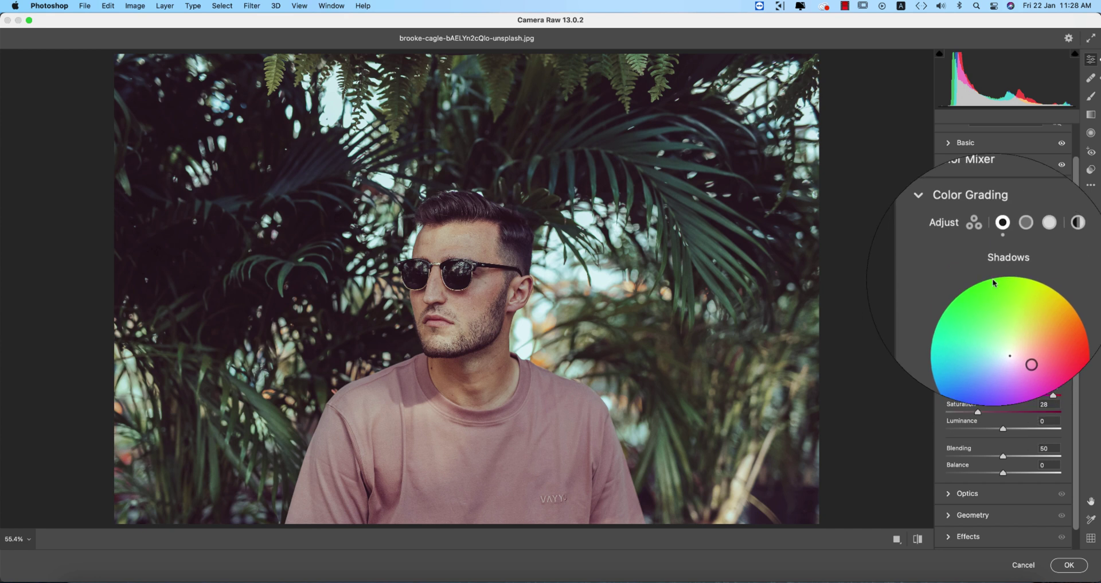
{"action": "left_click", "coordinate": [1013, 245]}
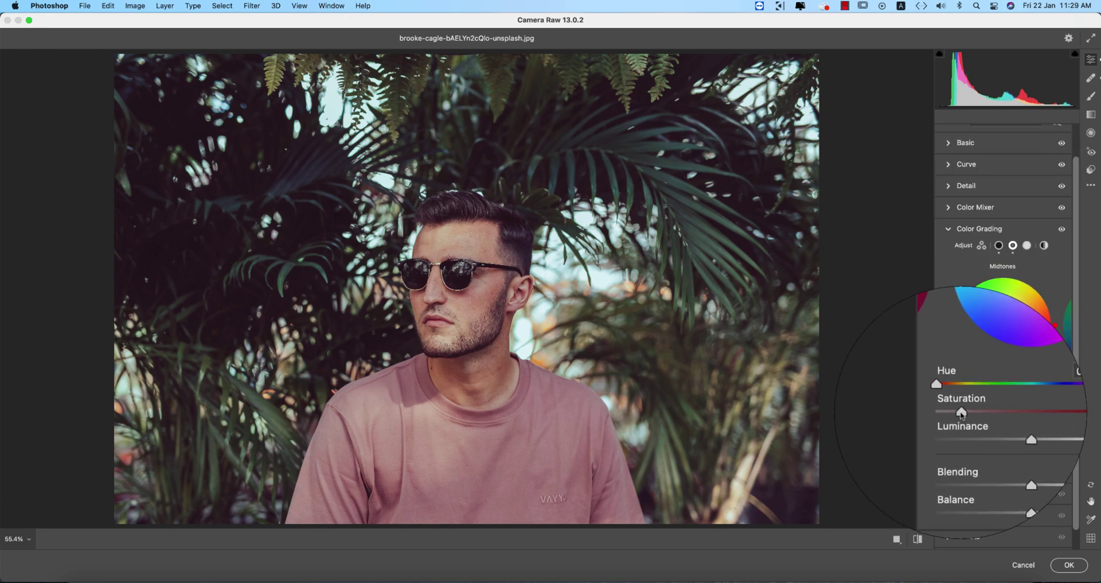
Tint midtones teal (around Hue 166) and highlights light green at Hue 105, Saturation 14
{"action": "left_click_drag", "start_coordinate": [947, 396], "coordinate": [1000, 399]}
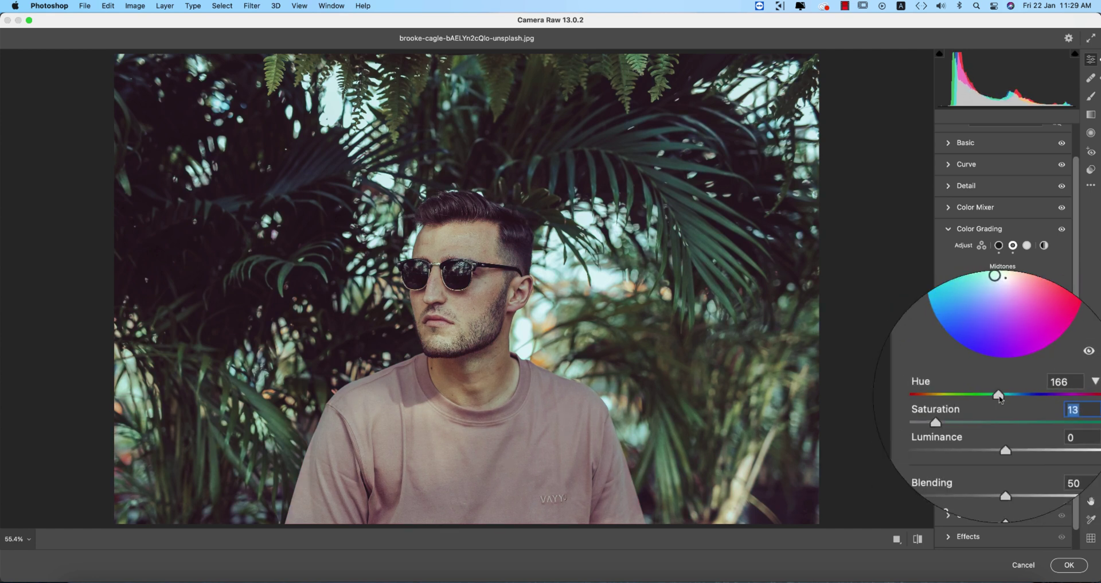
{"action": "left_click", "coordinate": [1026, 244]}
{"action": "left_click_drag", "start_coordinate": [925, 425], "coordinate": [1029, 399]}
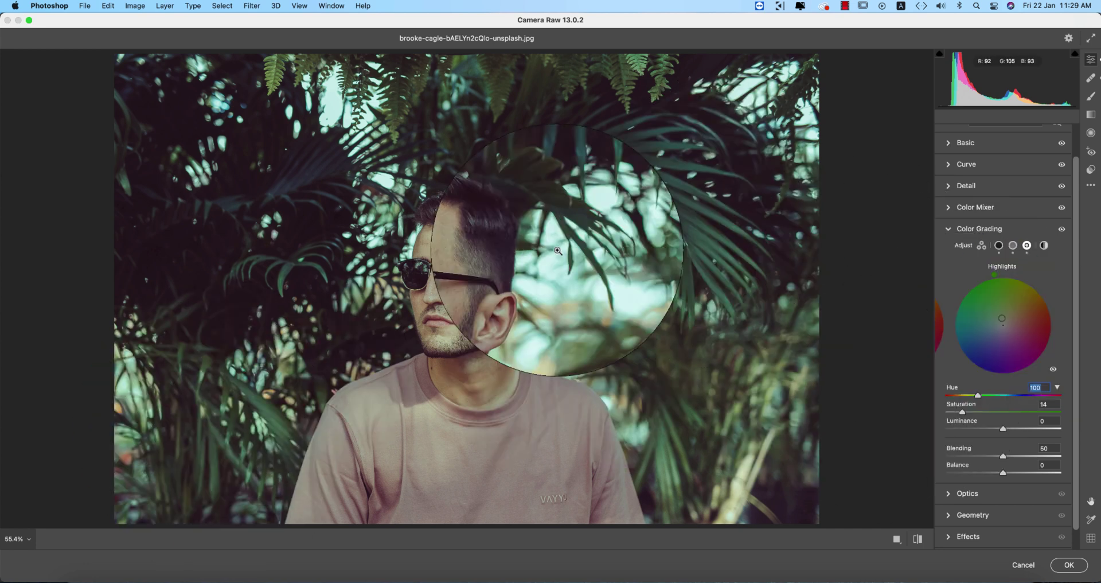
{"action": "left_click", "coordinate": [952, 229]}
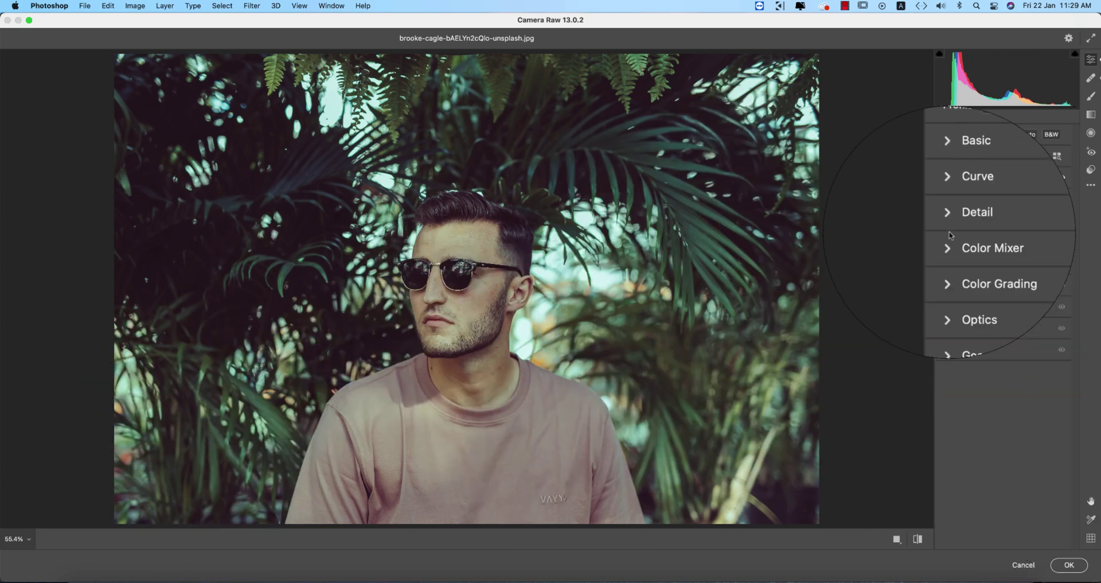
Add a -14 Highlight Priority vignette in the Effects panel to darken the photo's edges
{"action": "left_click", "coordinate": [951, 241]}
{"action": "left_click", "coordinate": [951, 241]}
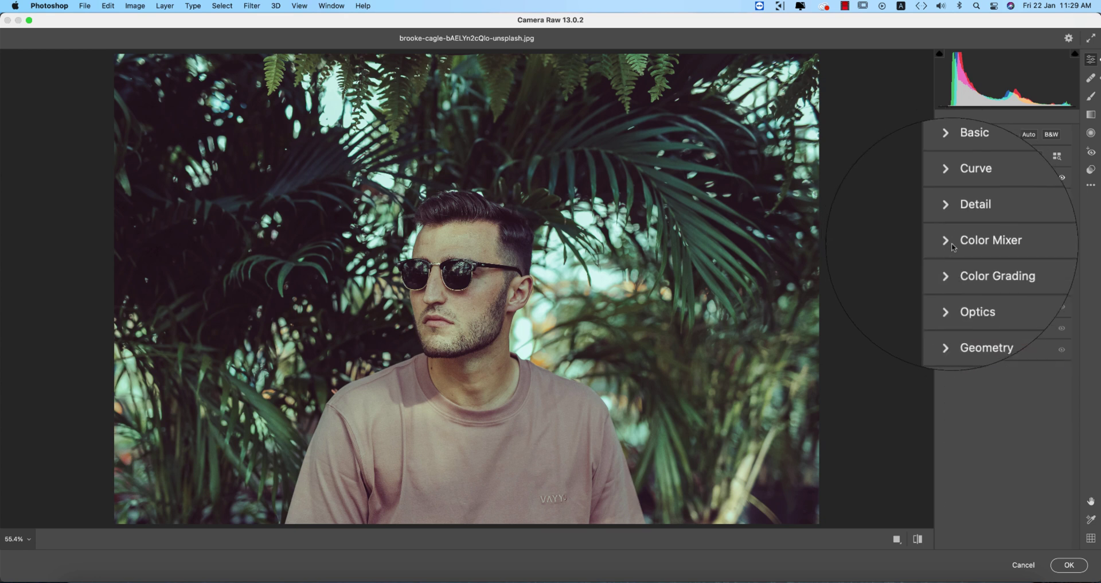
{"action": "left_click", "coordinate": [951, 264]}
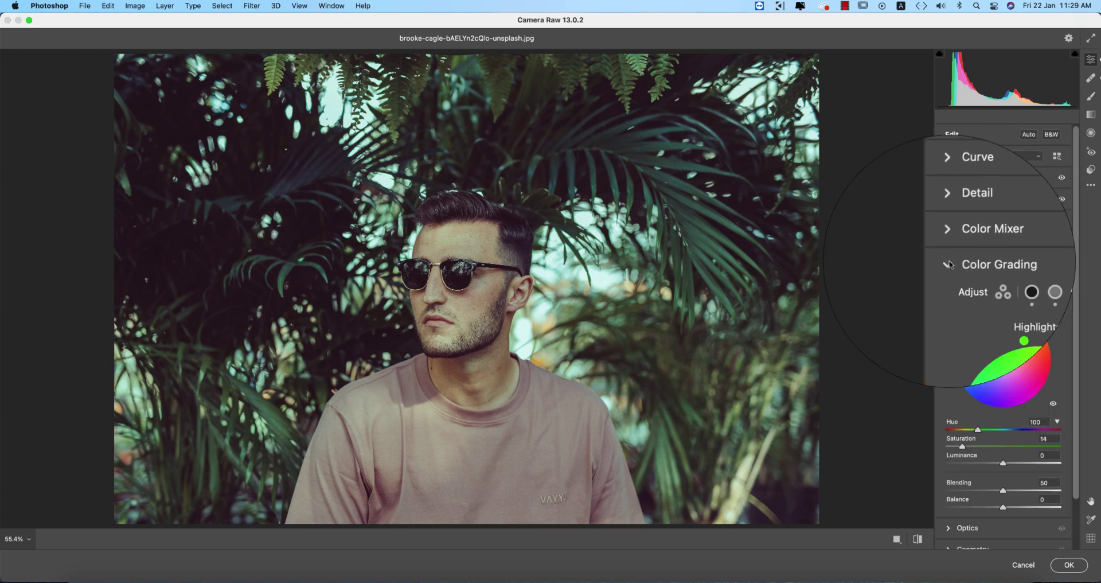
{"action": "left_click", "coordinate": [950, 264]}
{"action": "left_click", "coordinate": [949, 313]}
{"action": "left_click", "coordinate": [948, 314]}
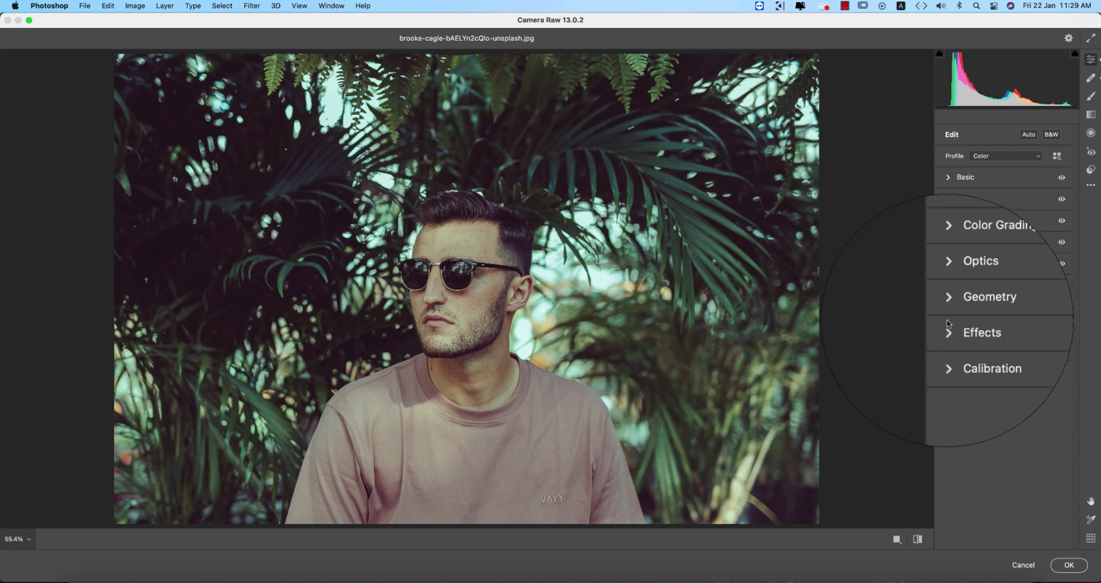
{"action": "left_click", "coordinate": [948, 324]}
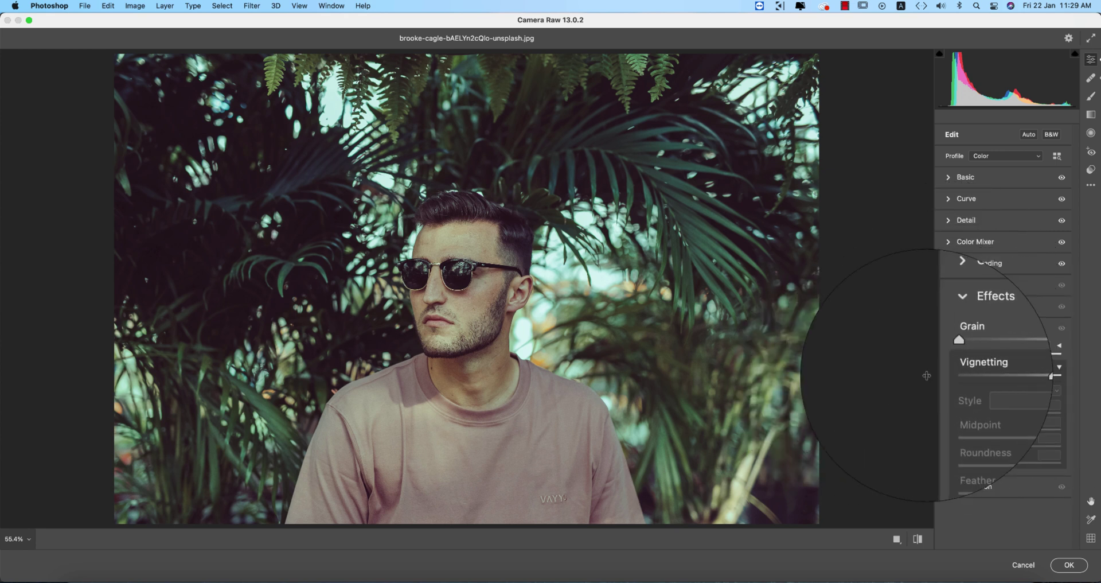
{"action": "mouse_move", "coordinate": [1005, 376]}
{"action": "left_mouse_down"}
{"action": "mouse_move", "coordinate": [990, 376]}
{"action": "mouse_move", "coordinate": [1005, 377]}
{"action": "left_mouse_up"}
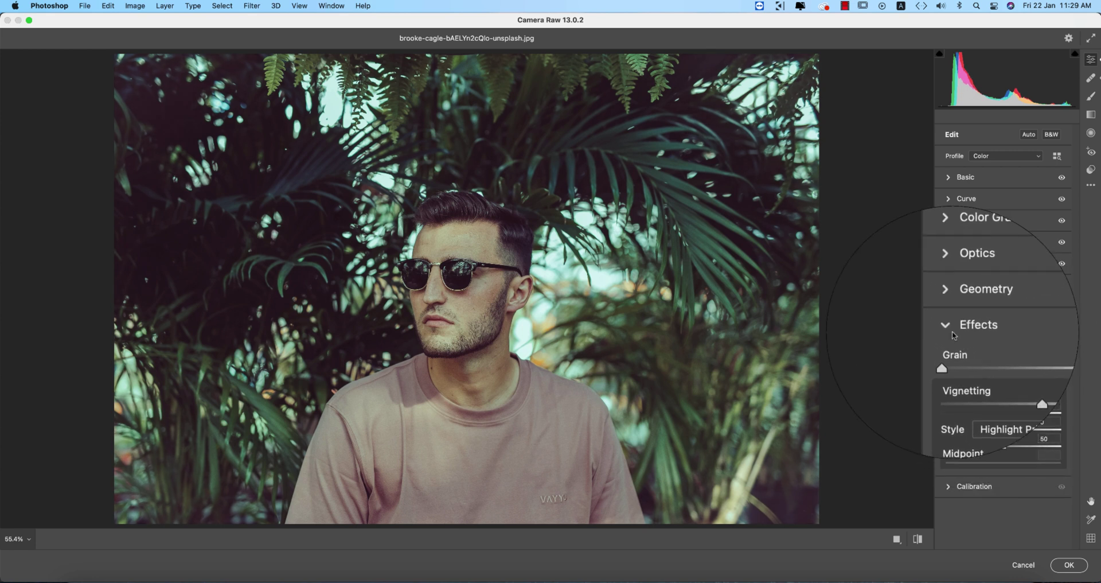
{"action": "left_click", "coordinate": [950, 332]}
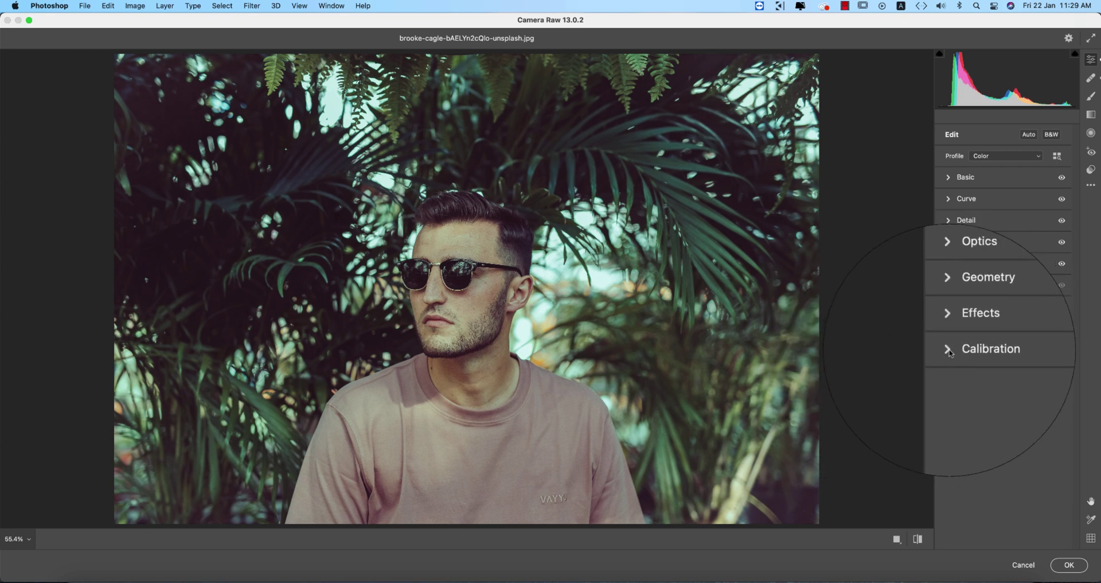
Set calibration primaries: Red hue/saturation +36/-27, Green +78/+91, Blue -68/-50
{"action": "left_click", "coordinate": [970, 349]}
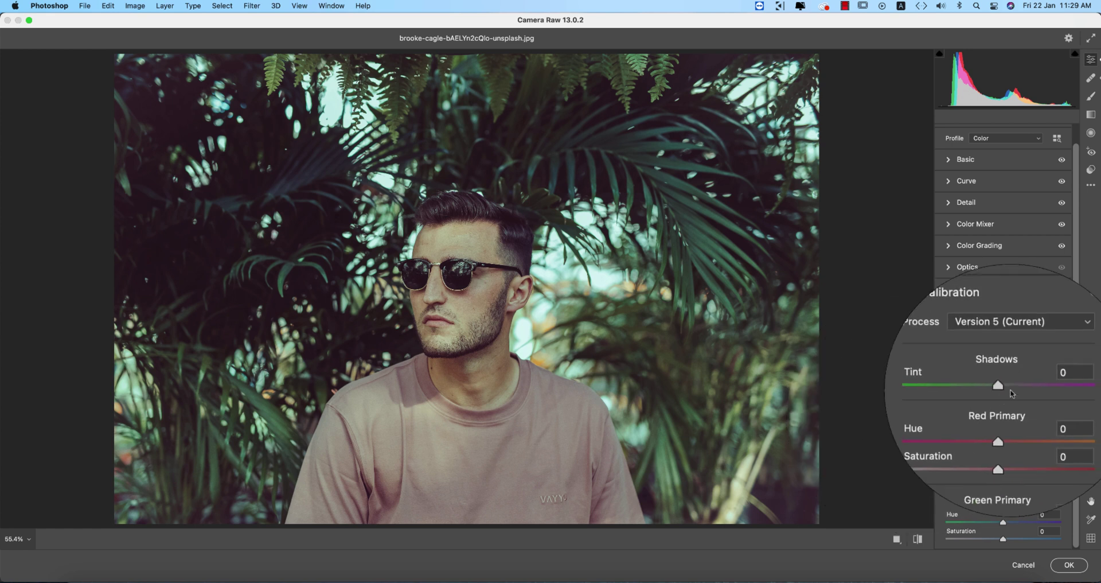
{"action": "left_click_drag", "start_coordinate": [1003, 416], "coordinate": [1045, 440]}
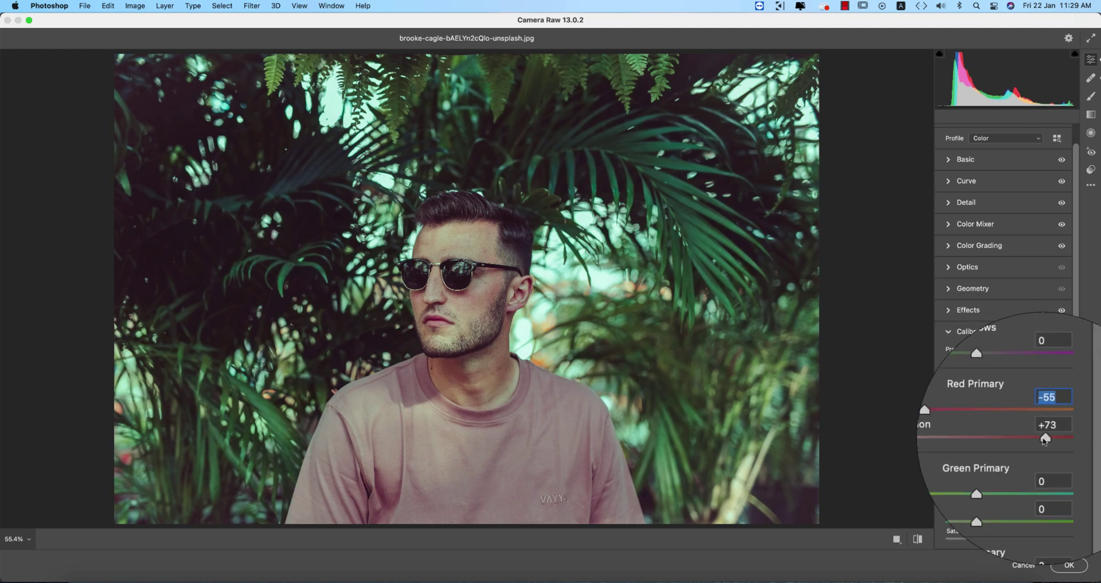
{"action": "left_click_drag", "start_coordinate": [1006, 472], "coordinate": [954, 471]}
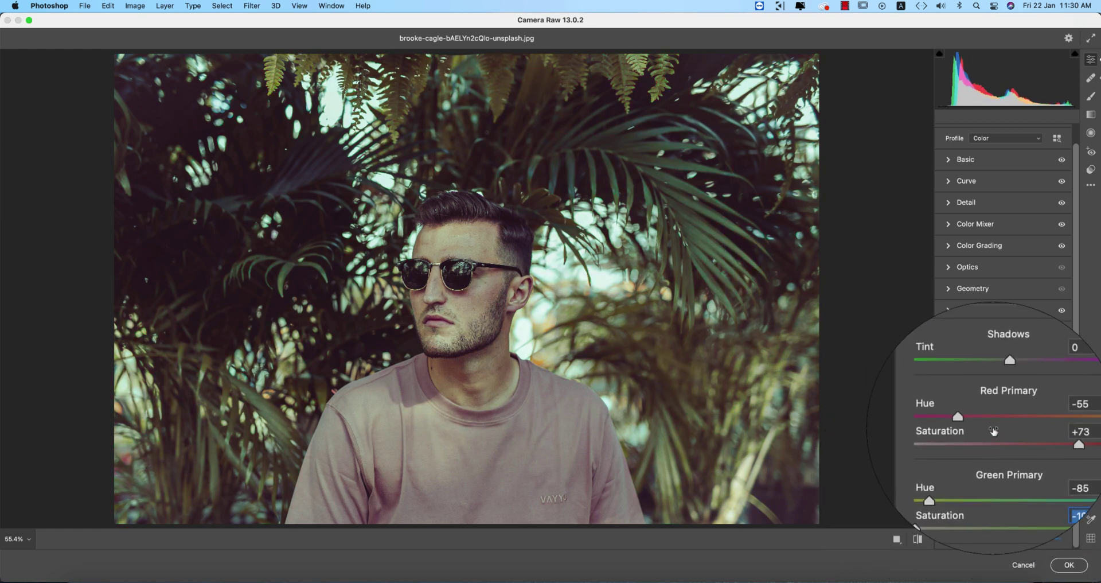
{"action": "mouse_move", "coordinate": [972, 423]}
{"action": "left_mouse_down"}
{"action": "mouse_move", "coordinate": [1042, 425]}
{"action": "mouse_move", "coordinate": [1035, 441]}
{"action": "mouse_move", "coordinate": [1001, 440]}
{"action": "mouse_move", "coordinate": [1059, 439]}
{"action": "mouse_move", "coordinate": [1027, 418]}
{"action": "mouse_move", "coordinate": [957, 422]}
{"action": "left_mouse_up"}
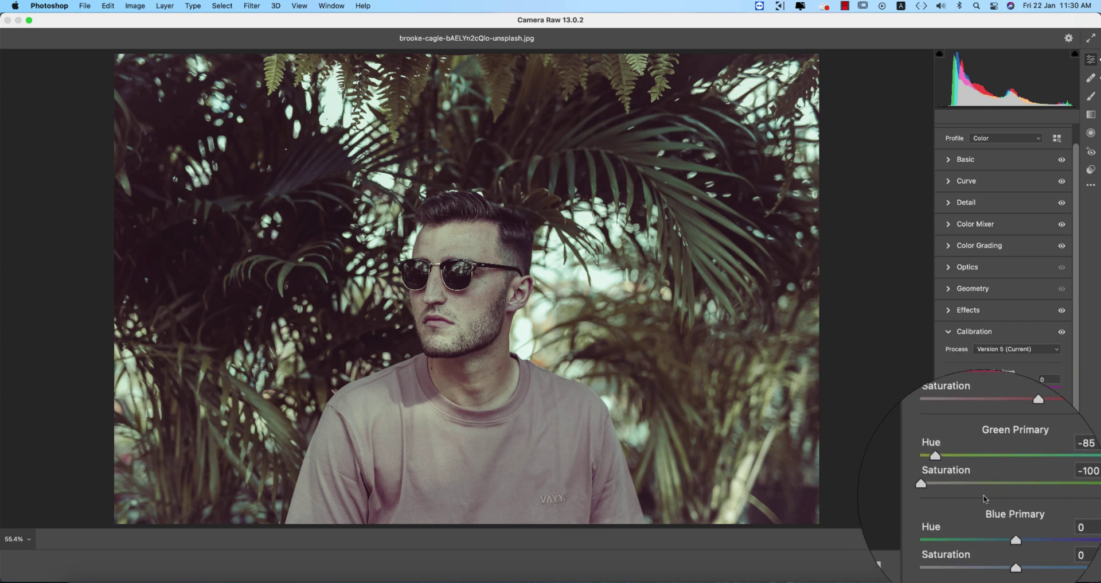
{"action": "left_click_drag", "start_coordinate": [945, 489], "coordinate": [1058, 489]}
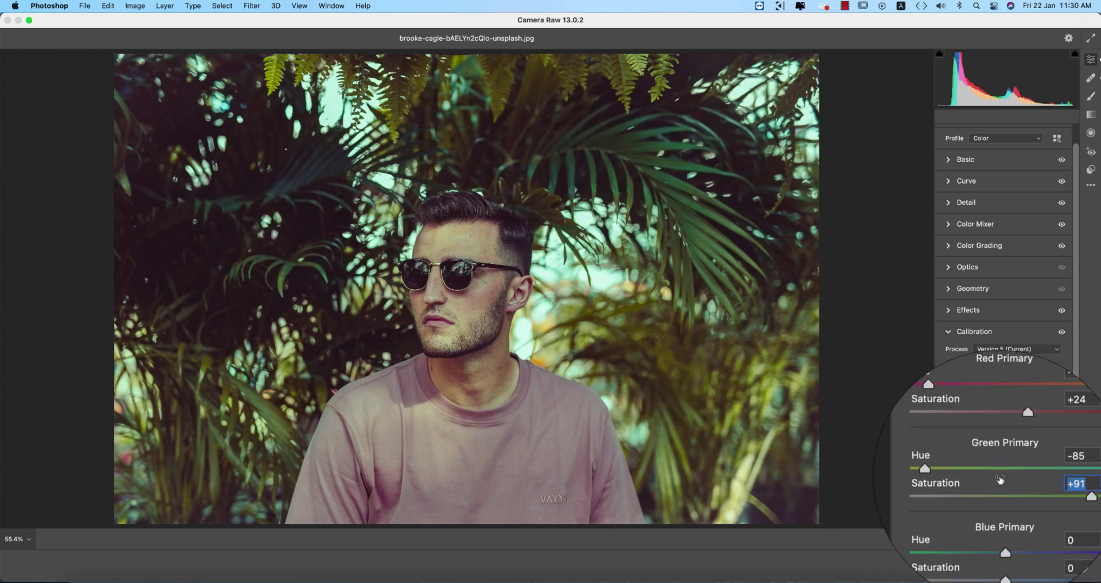
{"action": "left_click_drag", "start_coordinate": [929, 460], "coordinate": [1062, 470]}
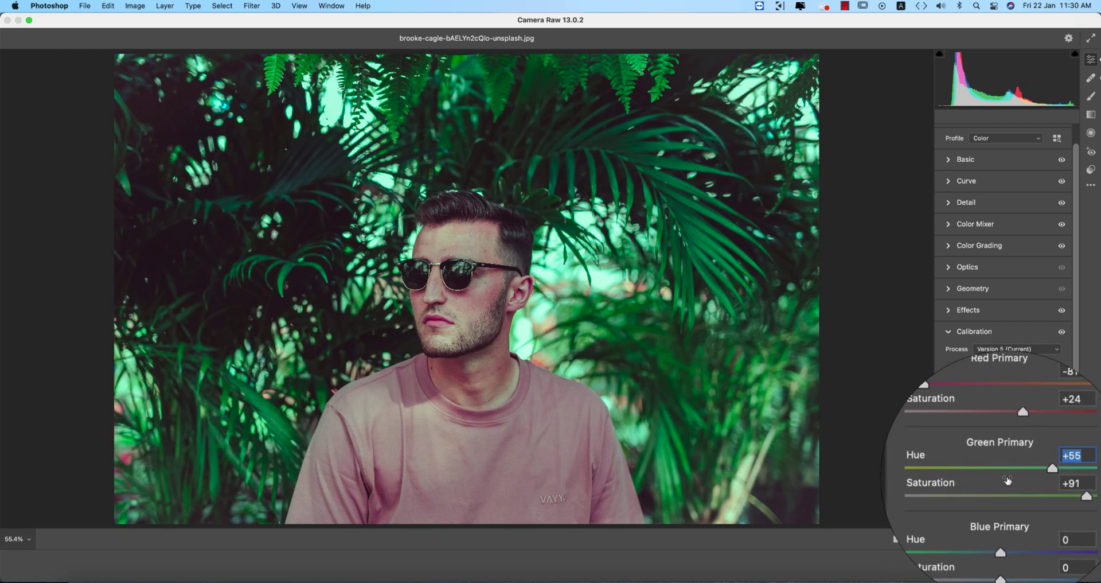
{"action": "left_click_drag", "start_coordinate": [1007, 470], "coordinate": [919, 468]}
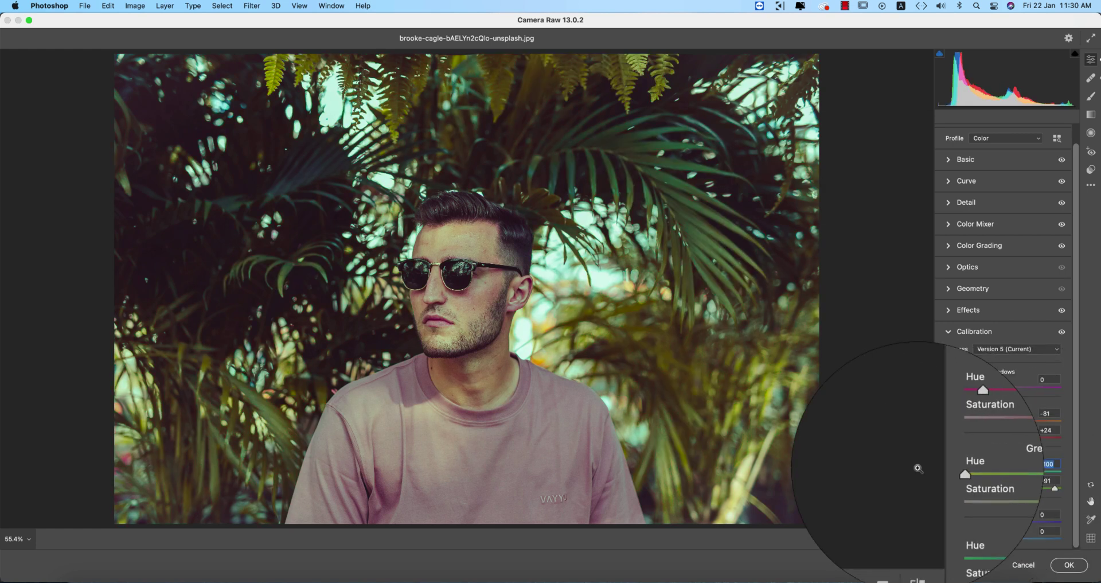
{"action": "type", "text": "100"}
{"action": "key", "text": "Return"}
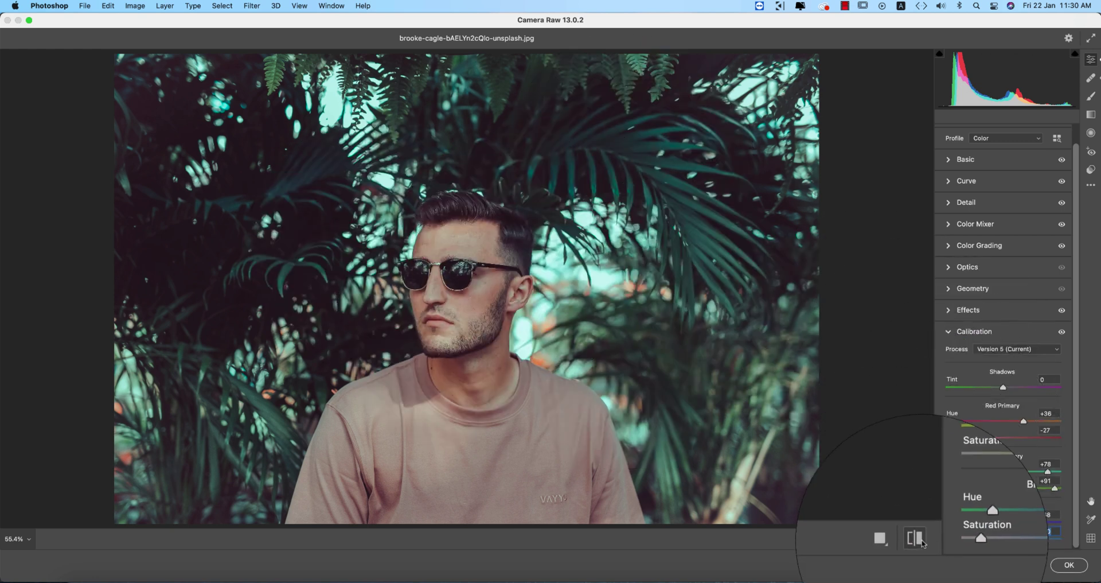
Compare the calibrated teal grade against the unedited photo, then return to the Color Mixer
{"action": "left_click", "coordinate": [920, 542]}
{"action": "left_click", "coordinate": [920, 541]}
{"action": "scroll", "coordinate": [1010, 396], "scroll_direction": "up", "scroll_amount": 1}
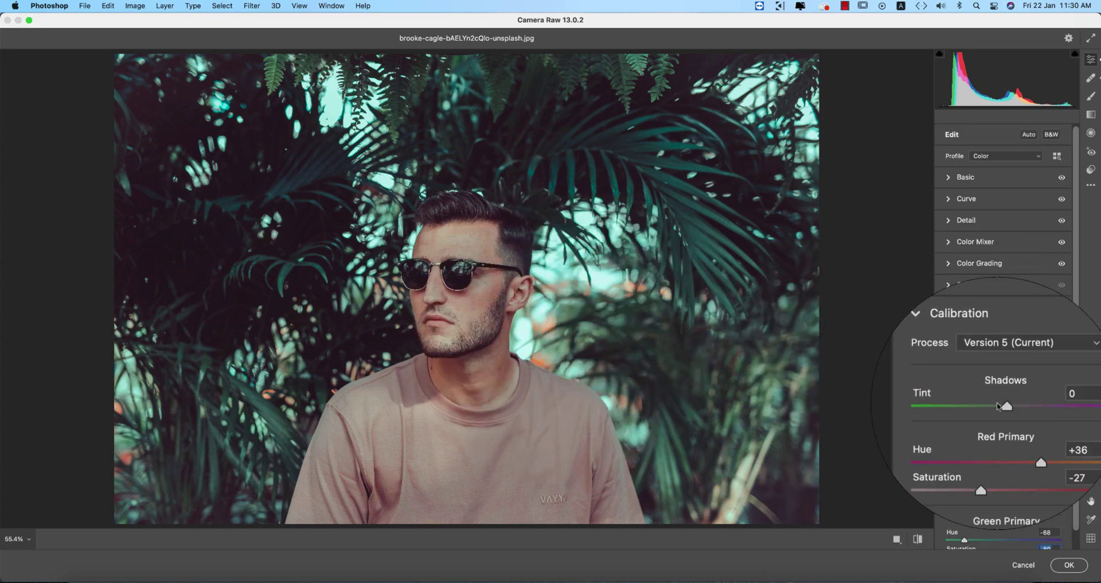
{"action": "scroll", "coordinate": [998, 350], "scroll_direction": "down", "scroll_amount": 1}
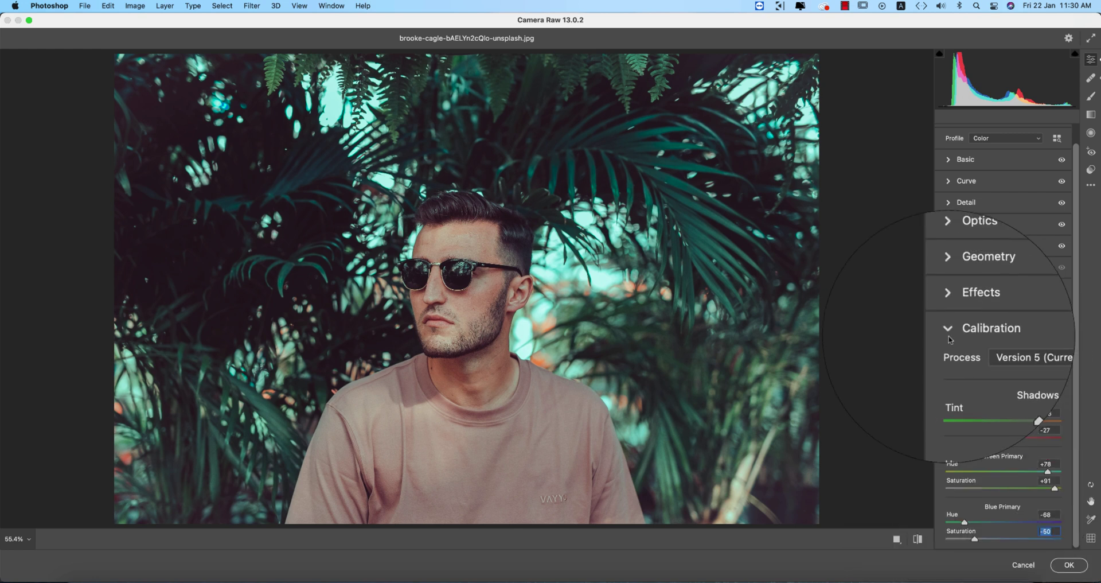
{"action": "left_click", "coordinate": [969, 331]}
{"action": "left_click", "coordinate": [951, 249]}
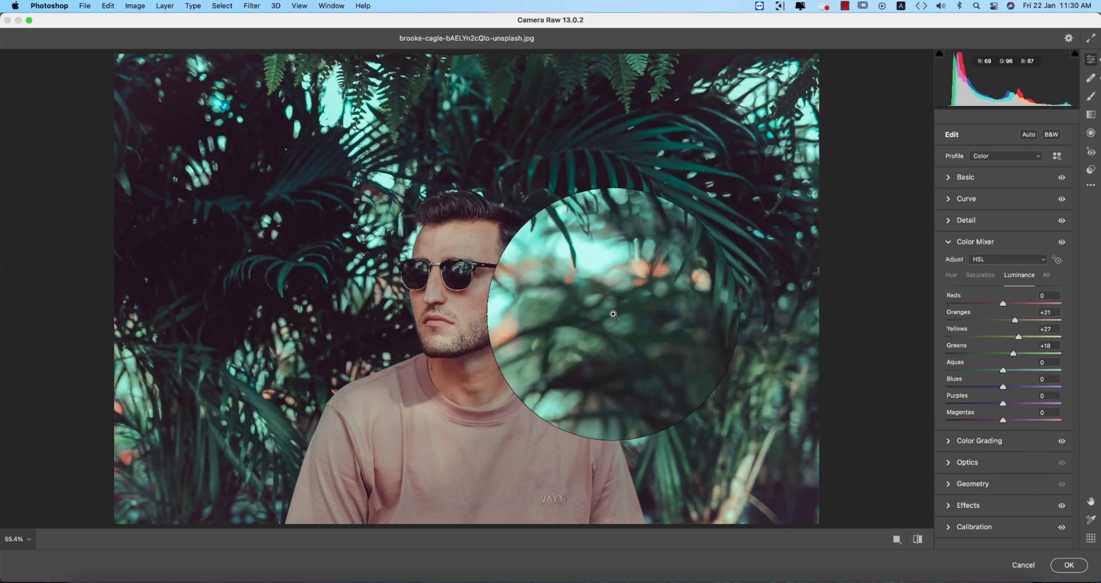
Set Color Mixer saturation to Reds +8, Oranges +11, Yellows +8, Greens +24, Aquas +9
{"action": "left_click", "coordinate": [977, 253]}
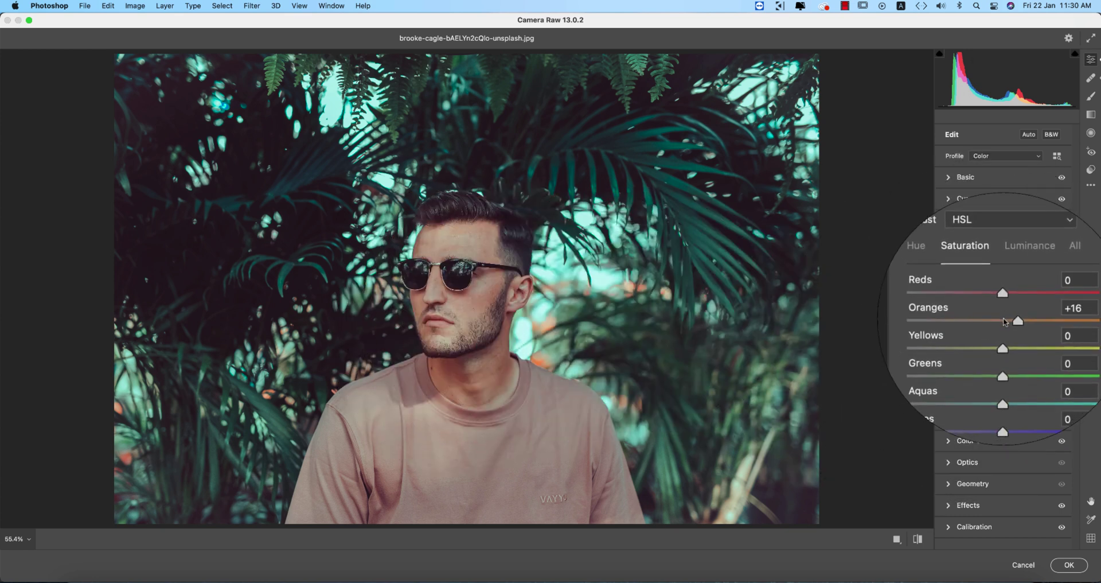
{"action": "left_click_drag", "start_coordinate": [1003, 322], "coordinate": [1001, 322]}
{"action": "left_click", "coordinate": [1024, 267]}
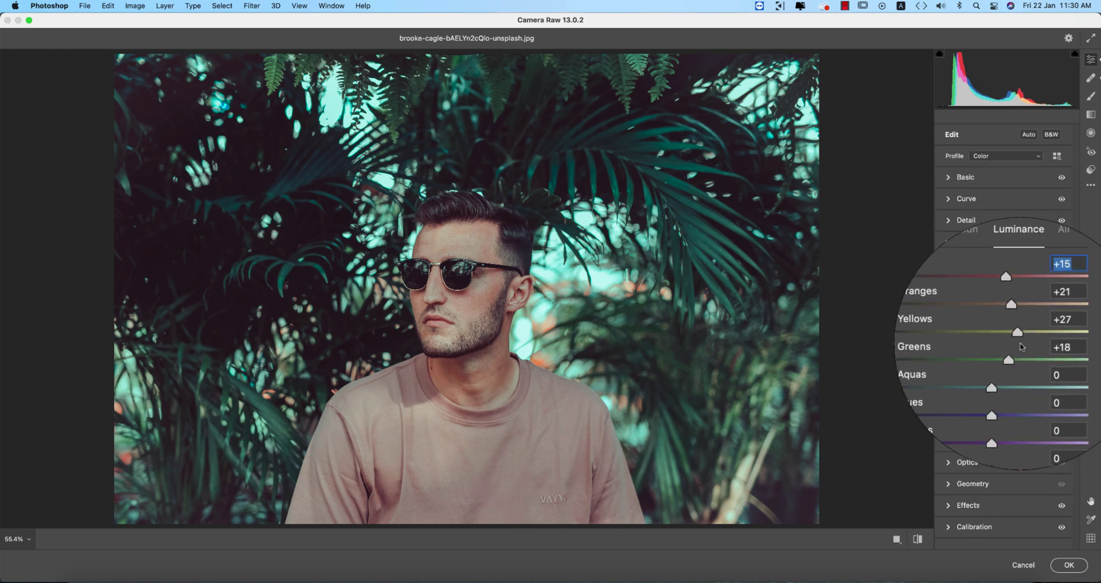
{"action": "left_click_drag", "start_coordinate": [1027, 318], "coordinate": [1011, 304]}
{"action": "left_click", "coordinate": [955, 238]}
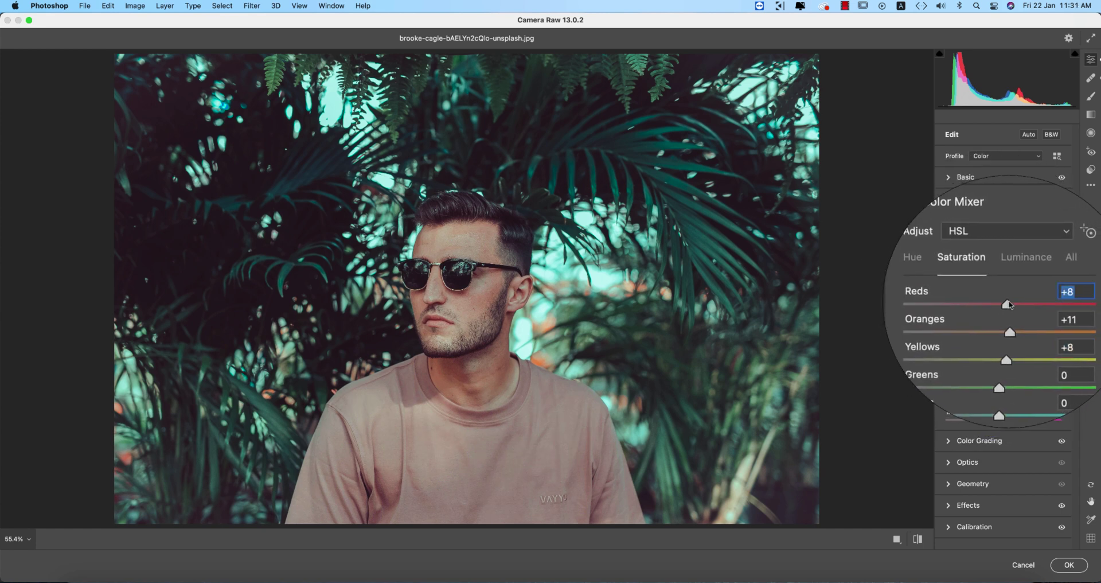
{"action": "left_click_drag", "start_coordinate": [997, 353], "coordinate": [1008, 371]}
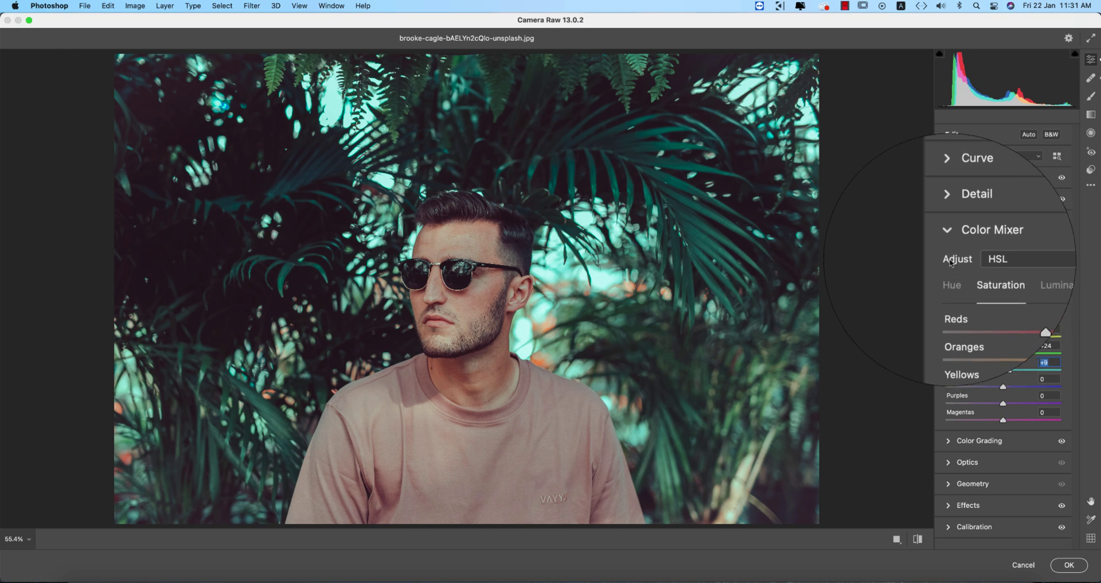
{"action": "left_click", "coordinate": [949, 244]}
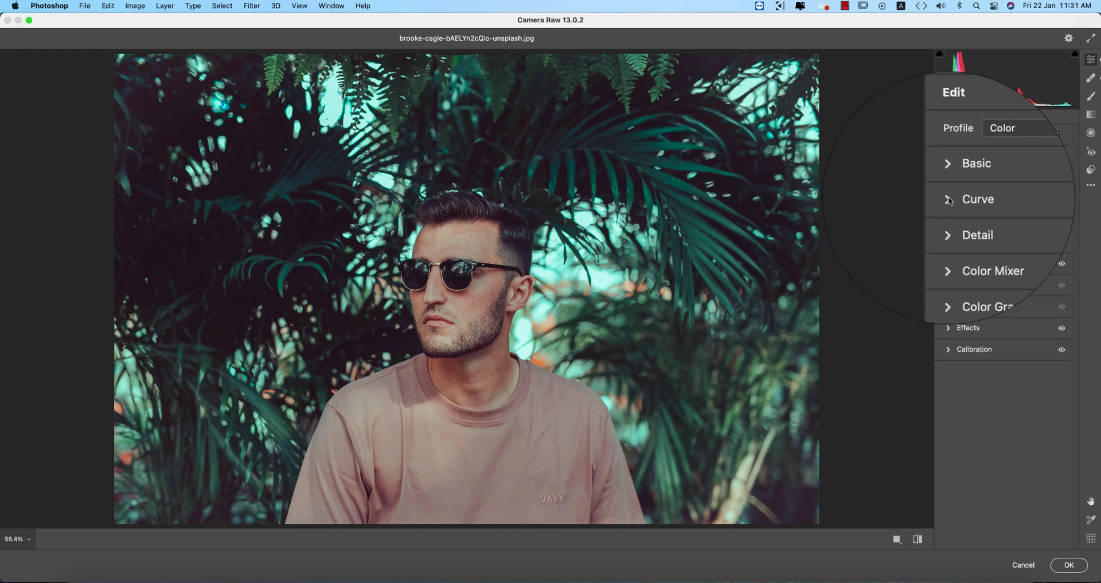
{"action": "left_click", "coordinate": [949, 199]}
Add a midtone point to the custom point curve and raise the black point to output 17
{"action": "left_click", "coordinate": [944, 340]}
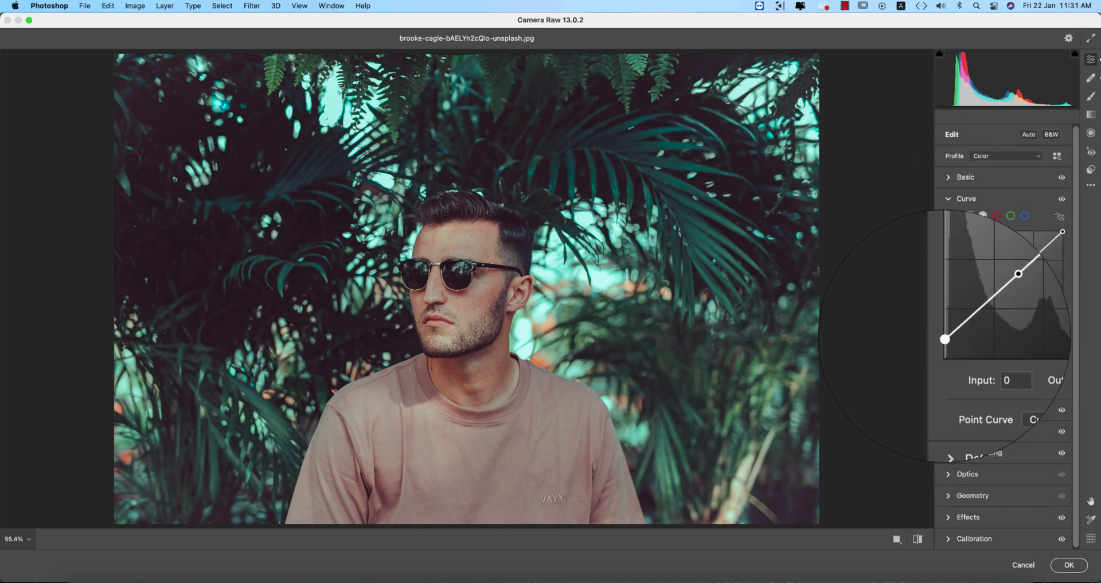
{"action": "left_click_drag", "start_coordinate": [944, 339], "coordinate": [946, 342]}
{"action": "left_click", "coordinate": [989, 301]}
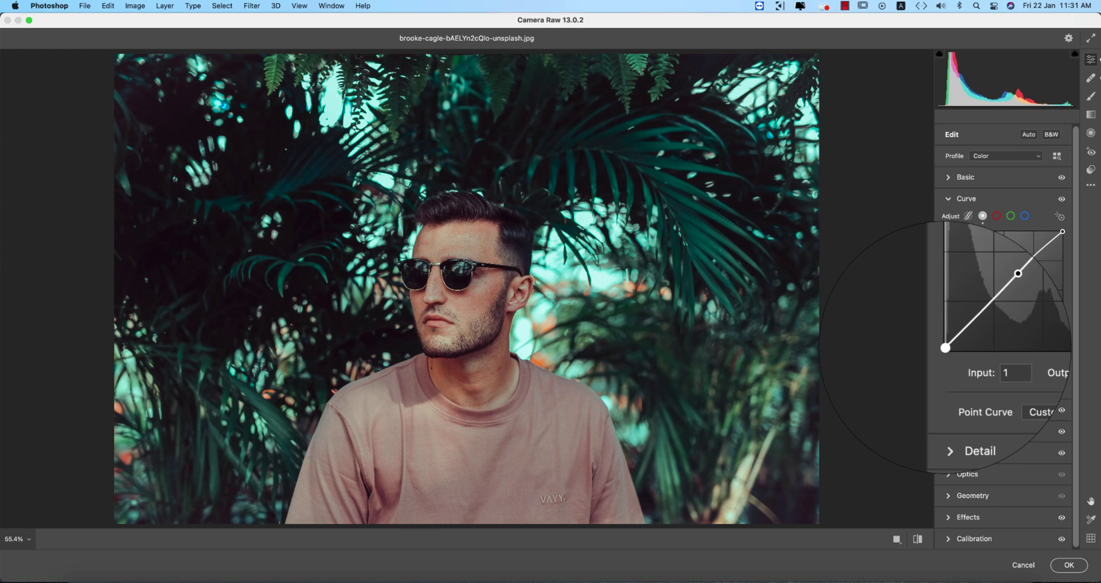
{"action": "left_click_drag", "start_coordinate": [946, 343], "coordinate": [946, 340]}
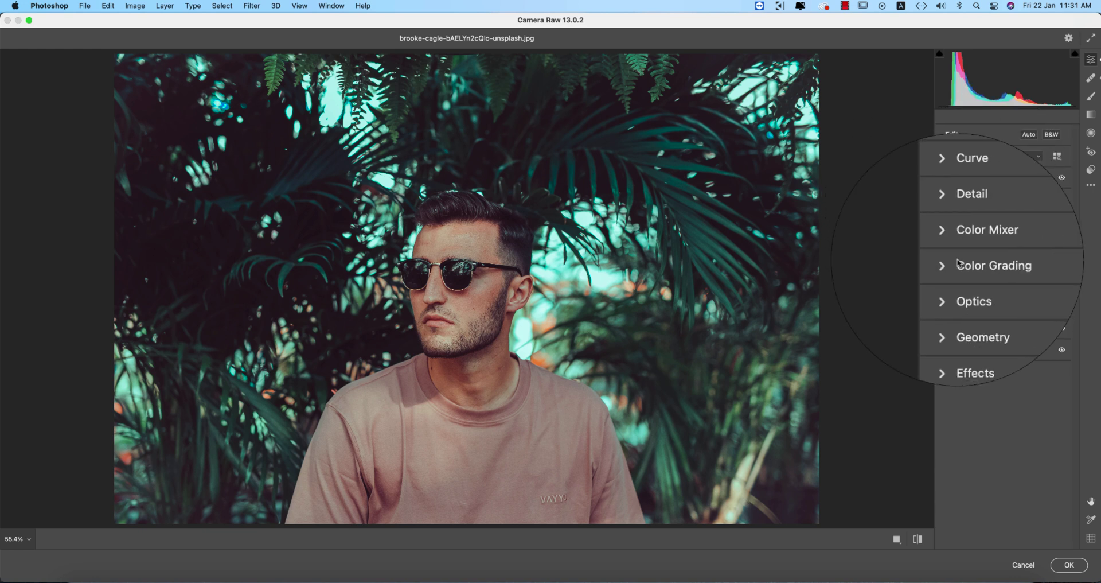
Brighten Reds and Oranges luminance; set saturation Oranges 0, Magentas +49, Purples +22, Blues +41
{"action": "left_click", "coordinate": [947, 243]}
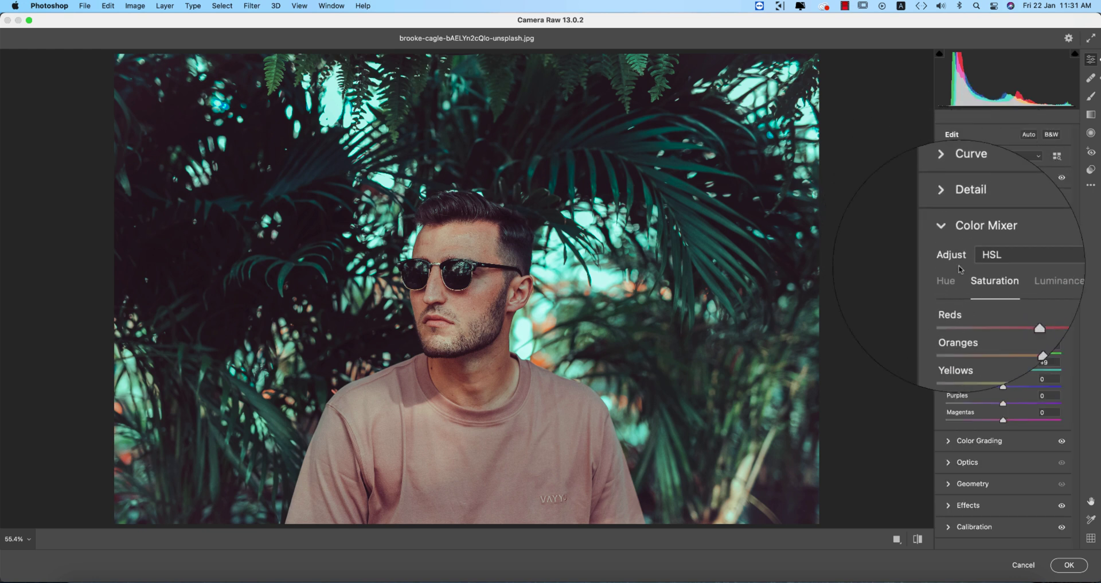
{"action": "left_click", "coordinate": [1017, 275]}
{"action": "left_click_drag", "start_coordinate": [1017, 307], "coordinate": [1002, 323]}
{"action": "left_click", "coordinate": [984, 274]}
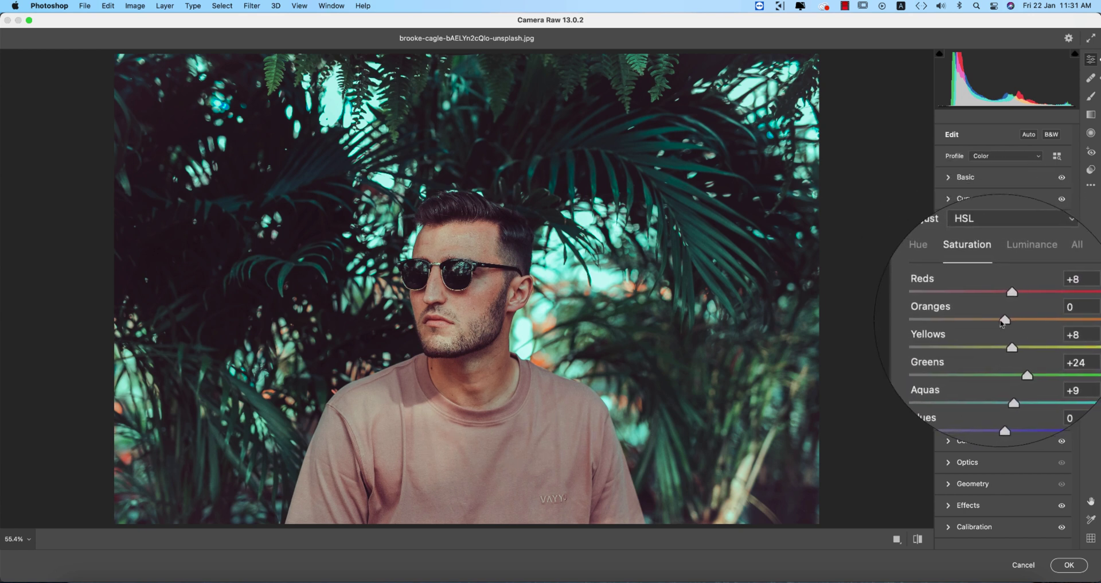
{"action": "left_click_drag", "start_coordinate": [1003, 420], "coordinate": [1032, 422]}
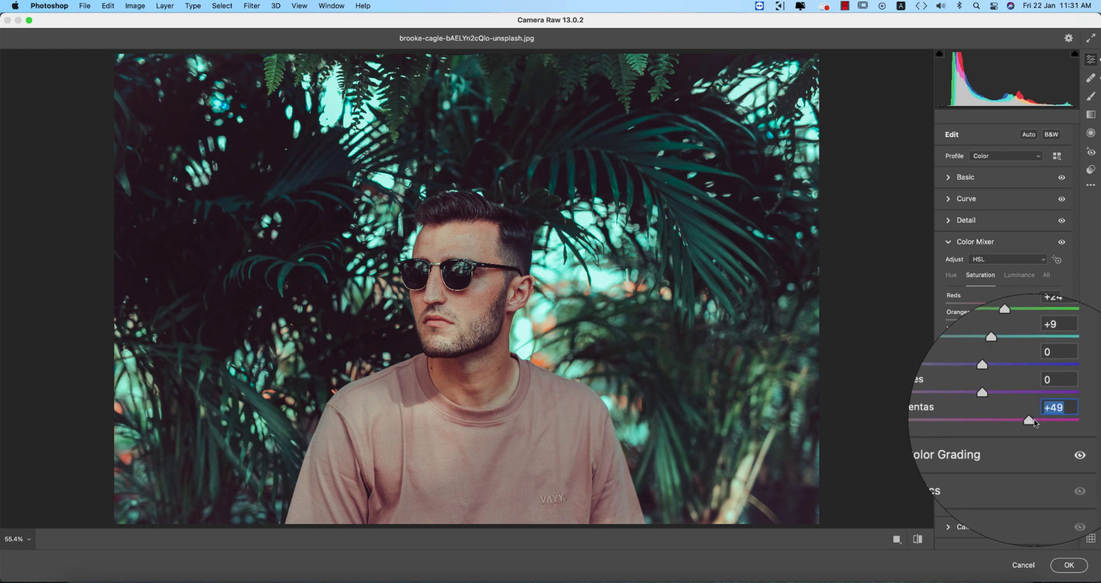
{"action": "left_click_drag", "start_coordinate": [985, 393], "coordinate": [1031, 392]}
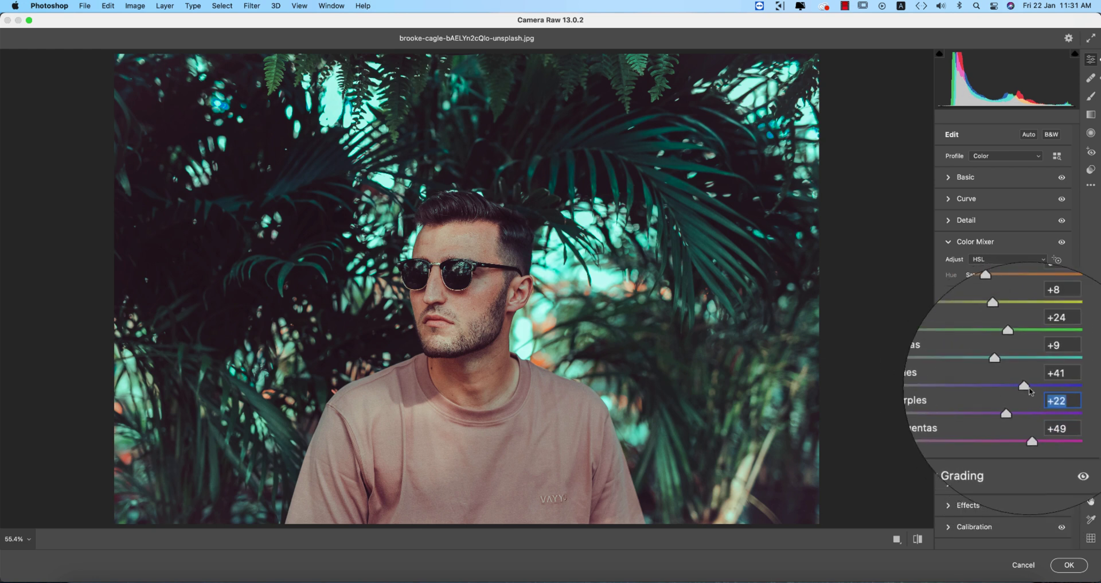
Collapse the Color Mixer and compare the edited portrait against the original
{"action": "scroll", "coordinate": [998, 287], "scroll_direction": "down", "scroll_amount": 2}
{"action": "scroll", "coordinate": [1004, 258], "scroll_direction": "up", "scroll_amount": 1}
{"action": "left_click", "coordinate": [975, 239]}
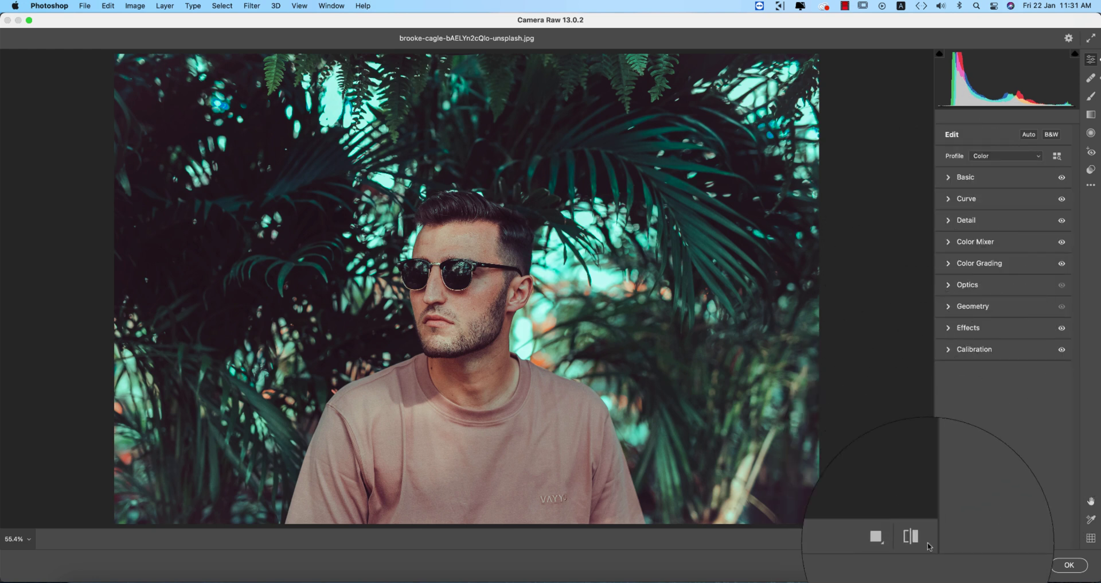
{"action": "left_click", "coordinate": [921, 541]}
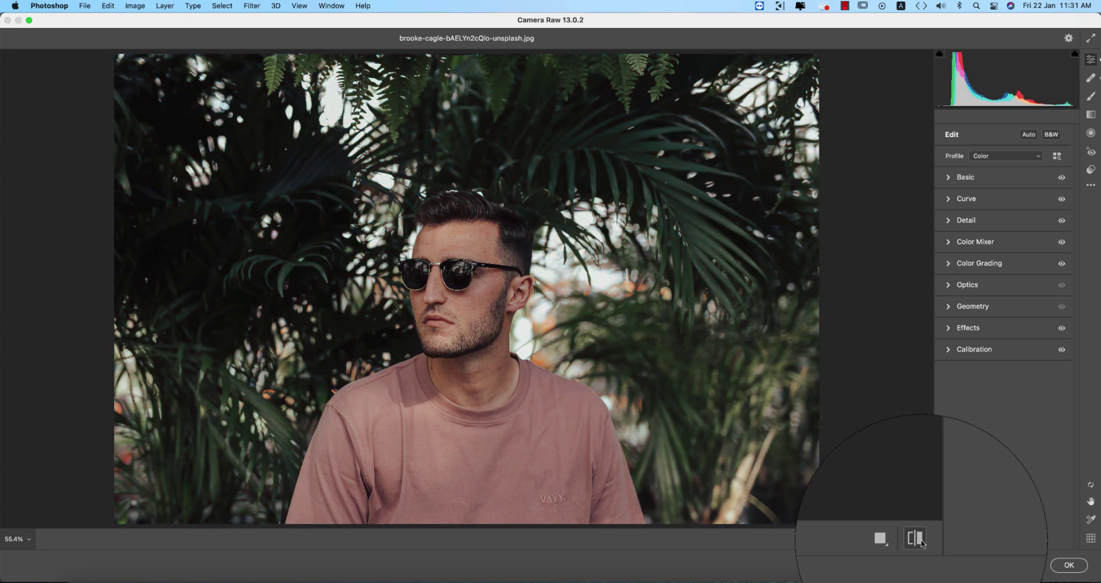
{"action": "left_click", "coordinate": [921, 541]}
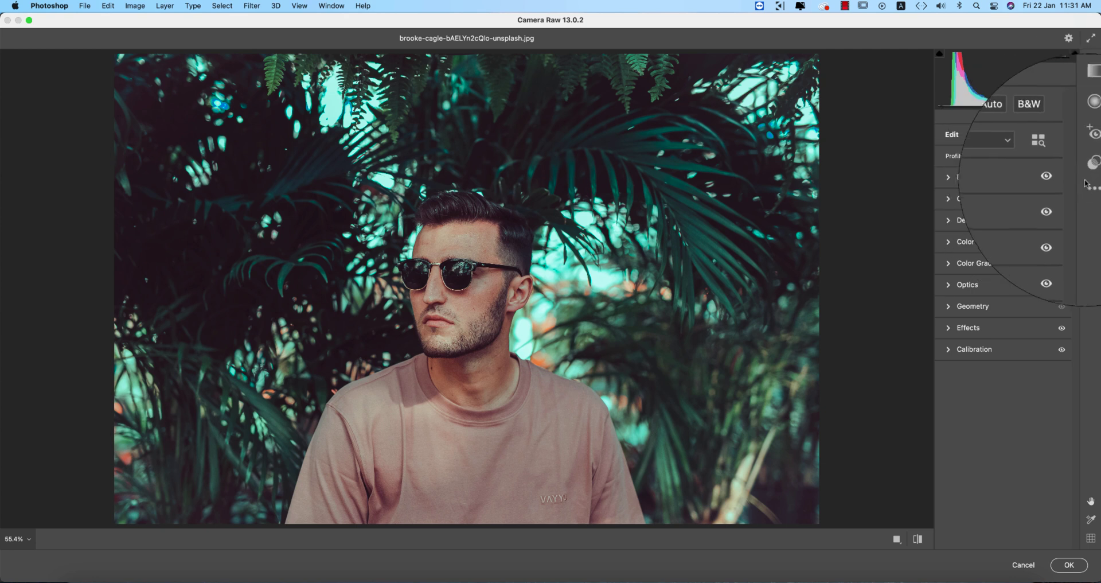
Save the Camera Raw settings as an XMP file named 'urban legend' in the 17-1-21 folder
{"action": "left_click", "coordinate": [1091, 189]}
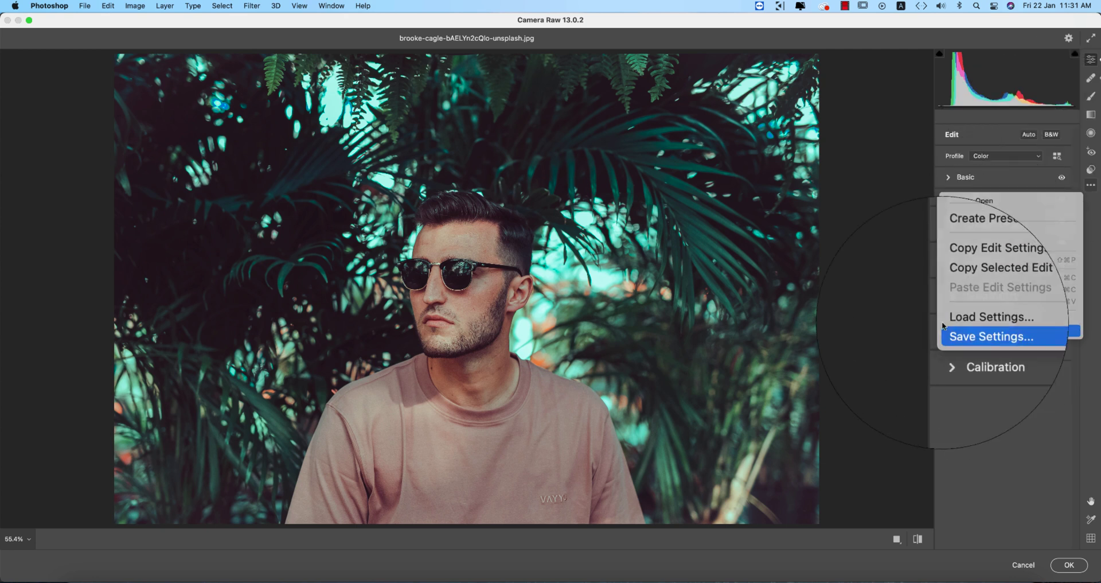
{"action": "left_click", "coordinate": [978, 335]}
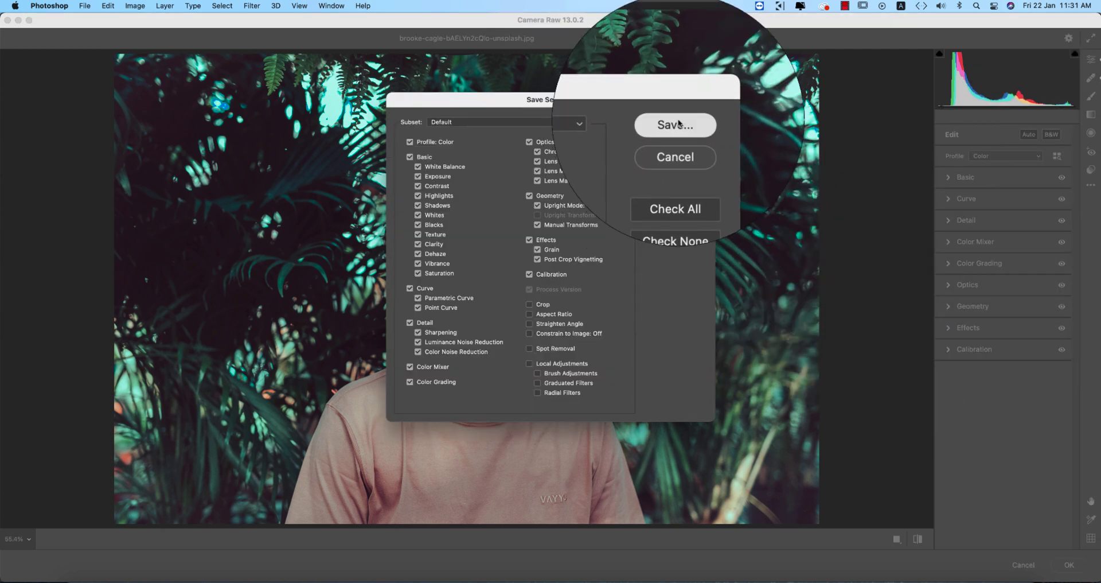
{"action": "left_click", "coordinate": [678, 123]}
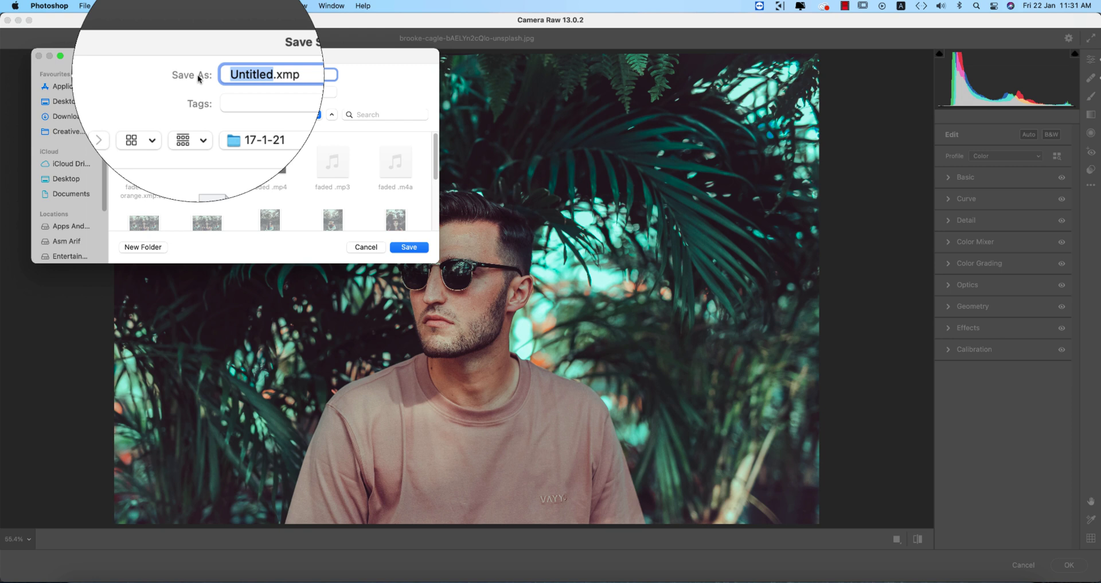
{"action": "type", "text": "urban legend"}
{"action": "key", "text": "Return"}
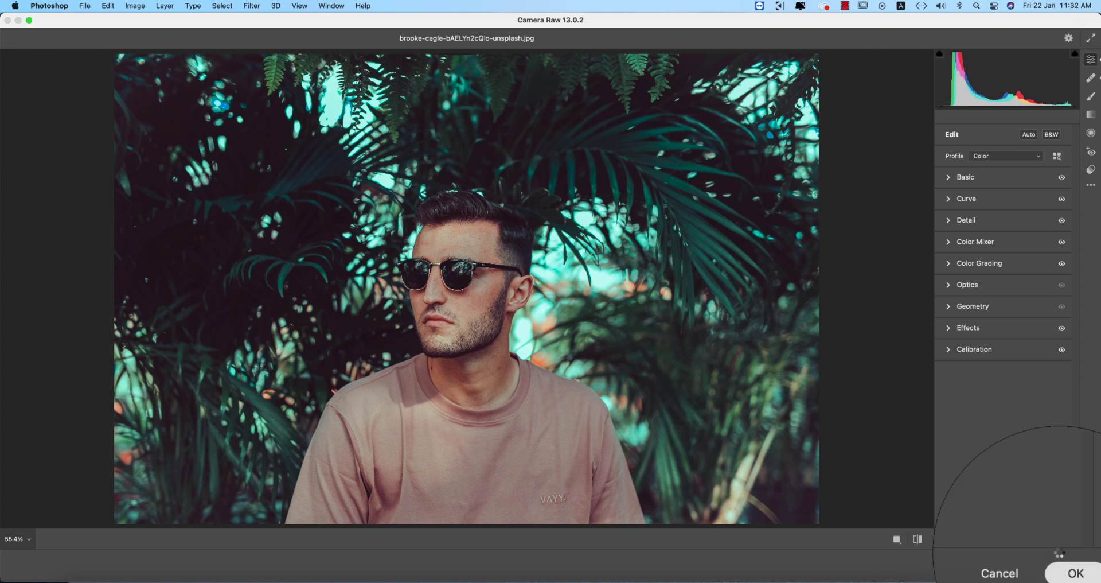
Commit the Camera Raw grade to the edit layer and toggle its visibility to compare with the original
{"action": "left_click", "coordinate": [1076, 573]}
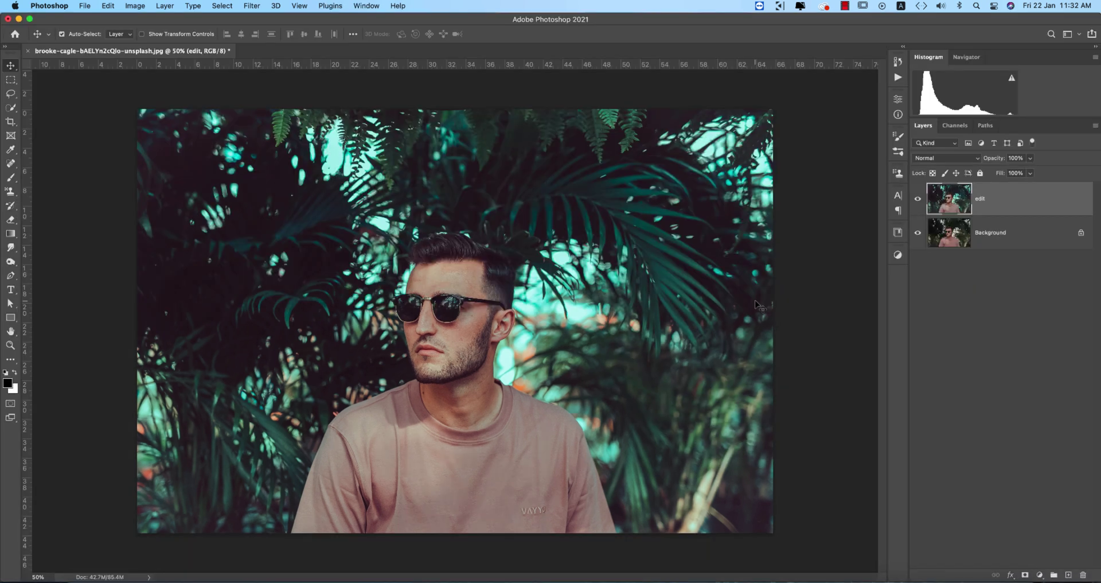
{"action": "left_click", "coordinate": [918, 199]}
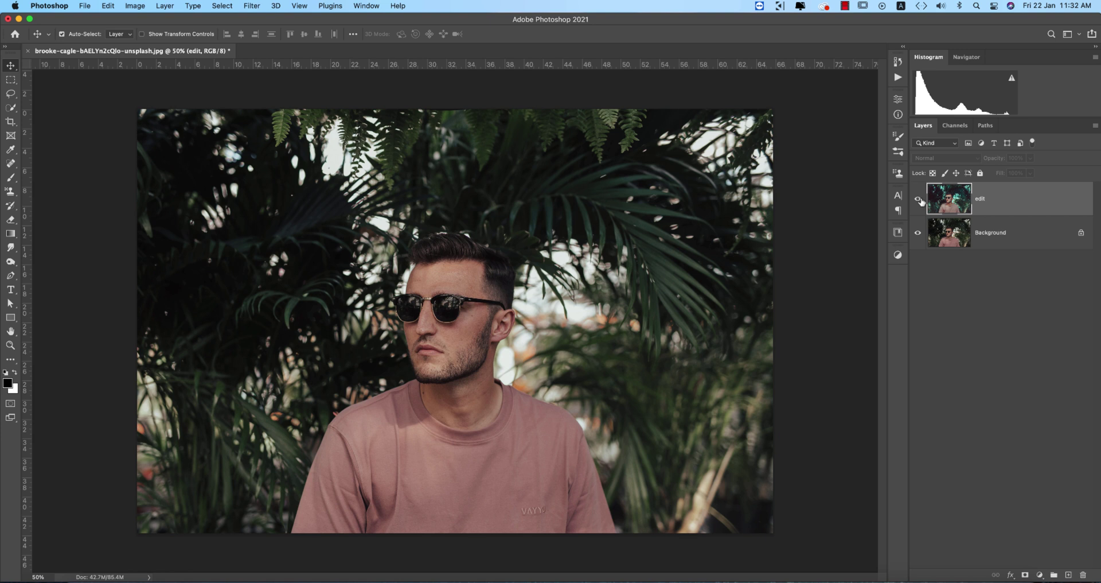
{"action": "left_click", "coordinate": [918, 199]}
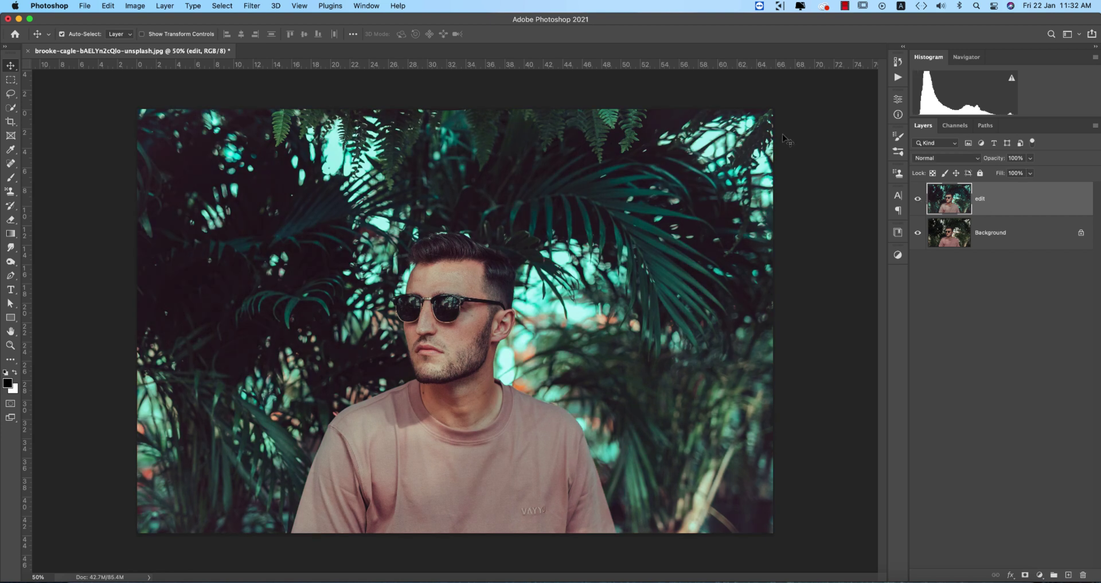
{"action": "left_click", "coordinate": [424, 93]}
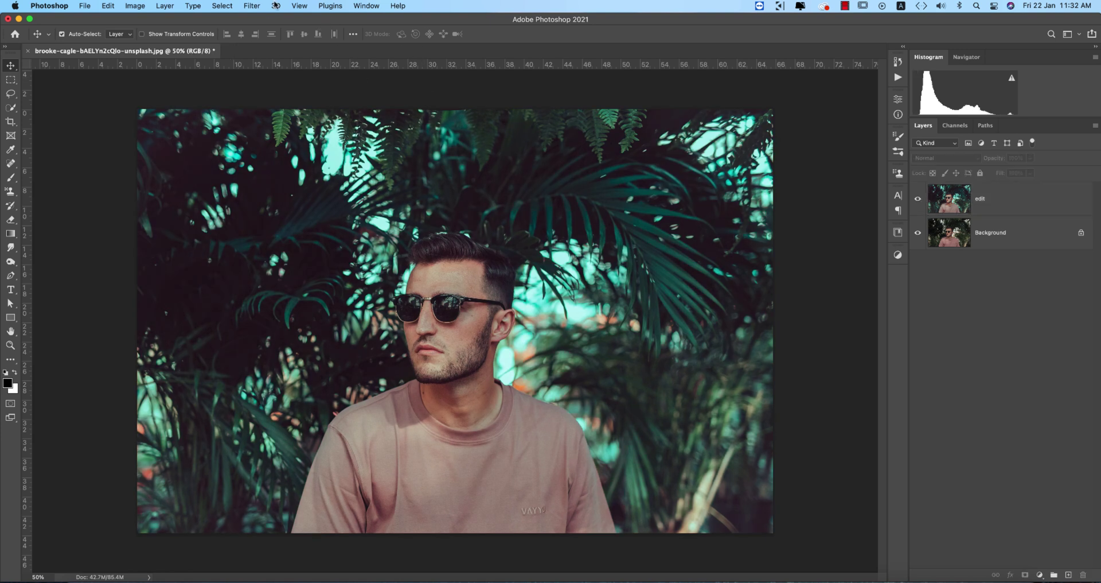
{"action": "left_click", "coordinate": [251, 6]}
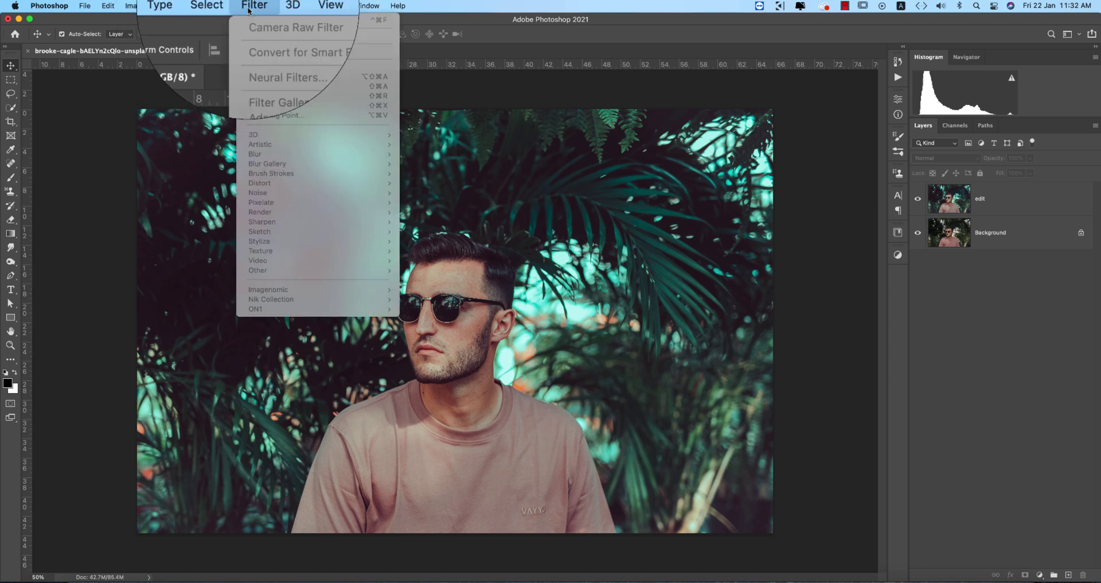
Launch Color Efex Pro 4 from the Nik Collection on the edit layer, postponing the update
{"action": "left_click", "coordinate": [986, 198]}
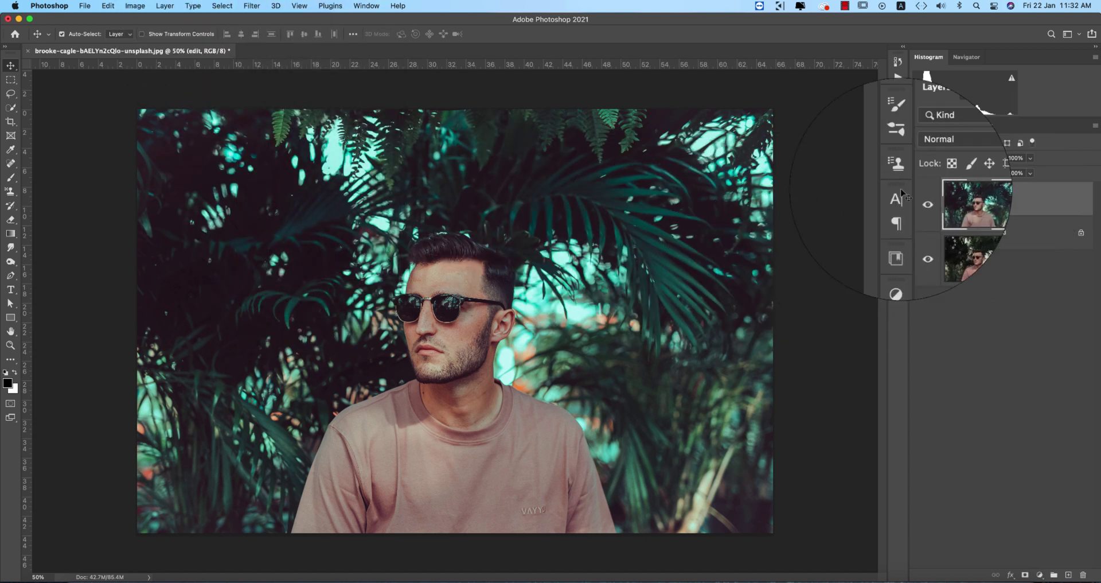
{"action": "left_click", "coordinate": [252, 6]}
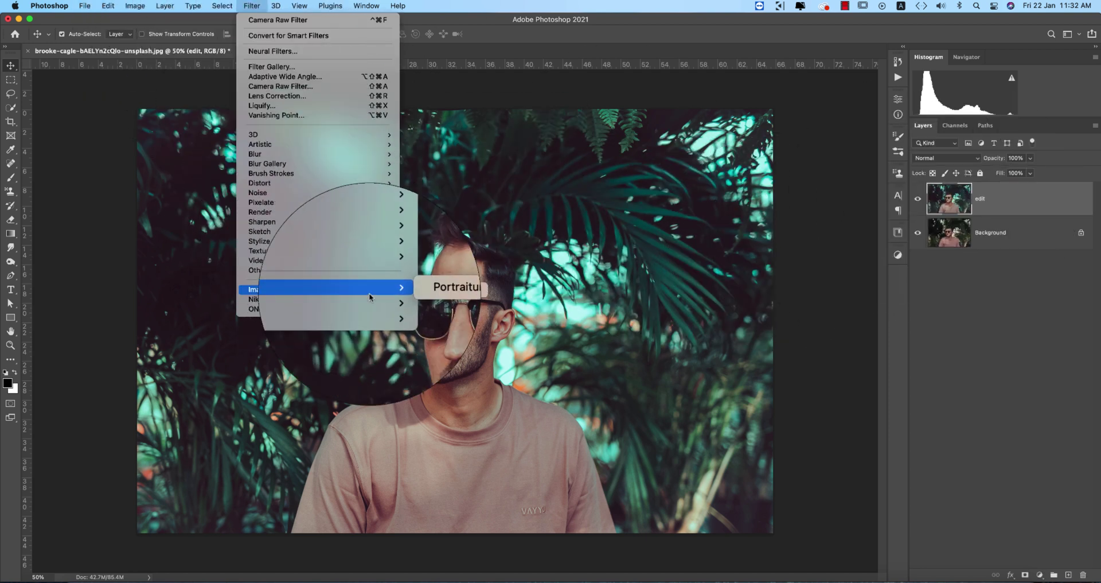
{"action": "mouse_move", "coordinate": [368, 299]}
{"action": "left_click", "coordinate": [459, 310]}
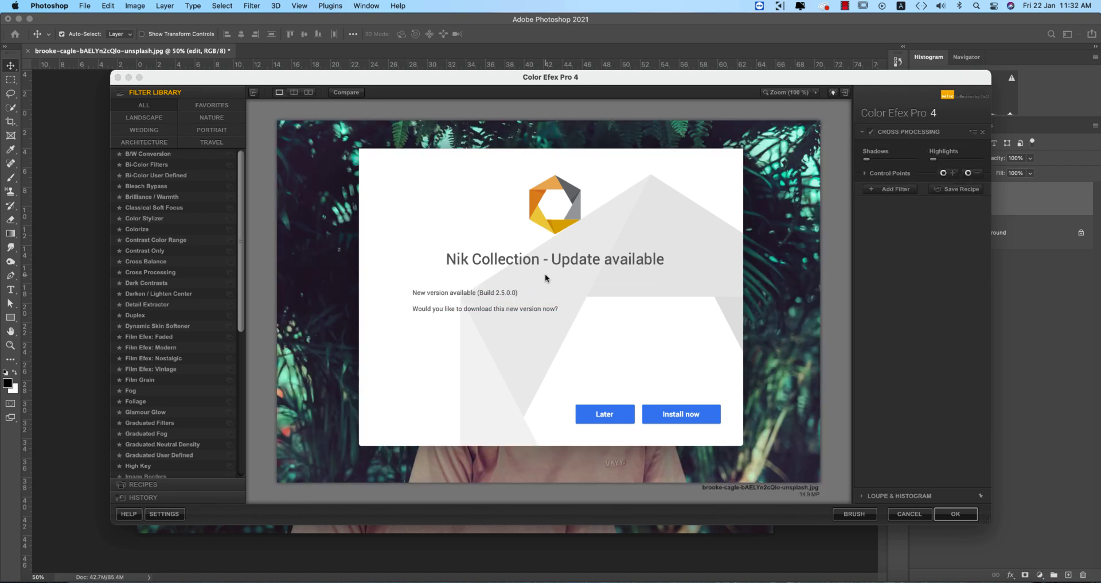
{"action": "left_click", "coordinate": [617, 415]}
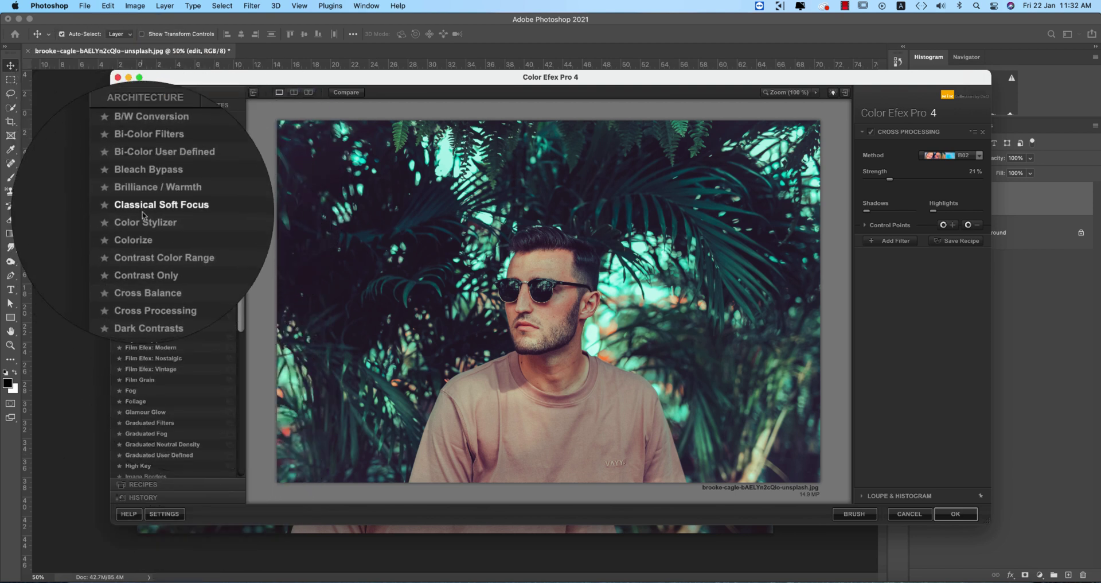
Apply the Cross Processing filter with method L05 and return to Photoshop
{"action": "left_click", "coordinate": [151, 274]}
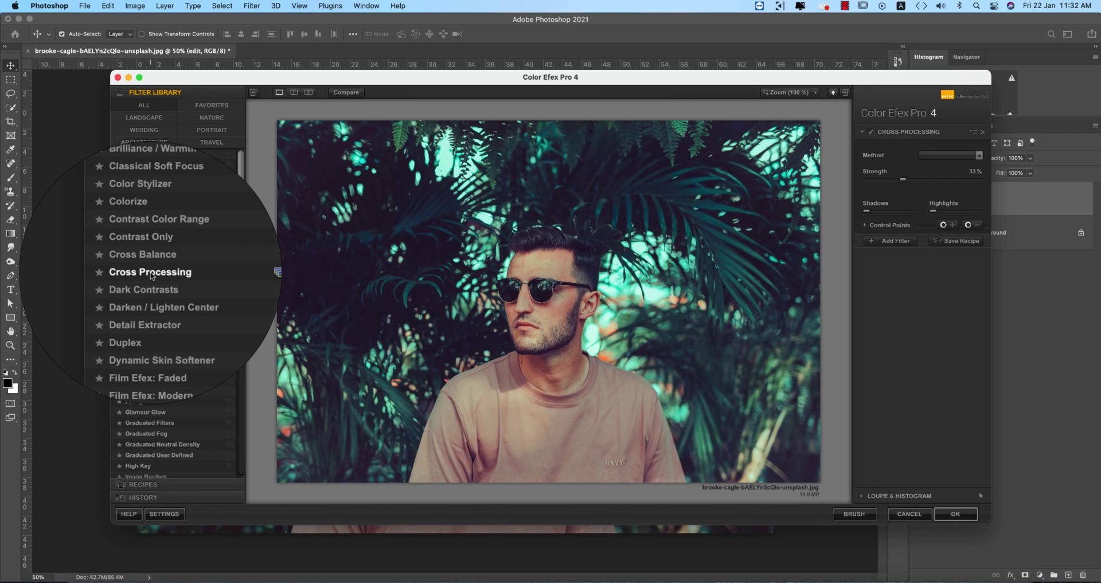
{"action": "left_click", "coordinate": [952, 155]}
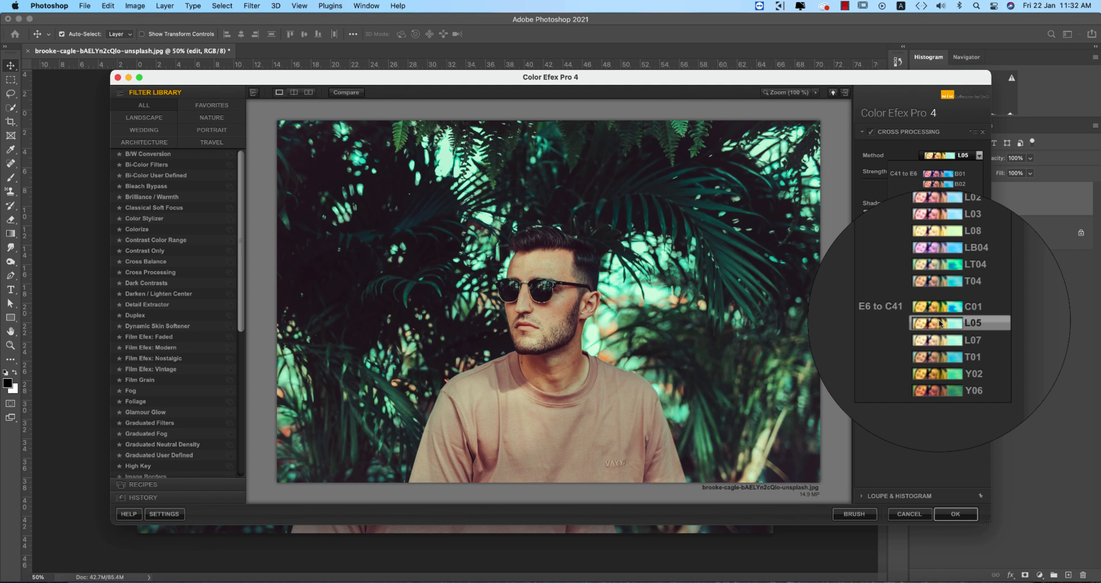
{"action": "left_click", "coordinate": [968, 327]}
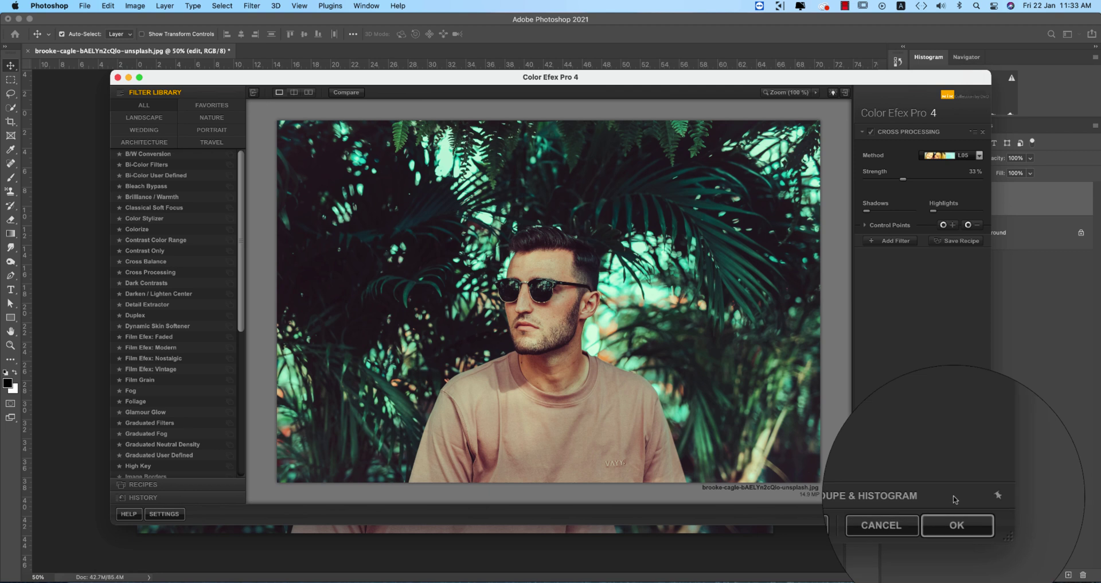
{"action": "left_click", "coordinate": [967, 514]}
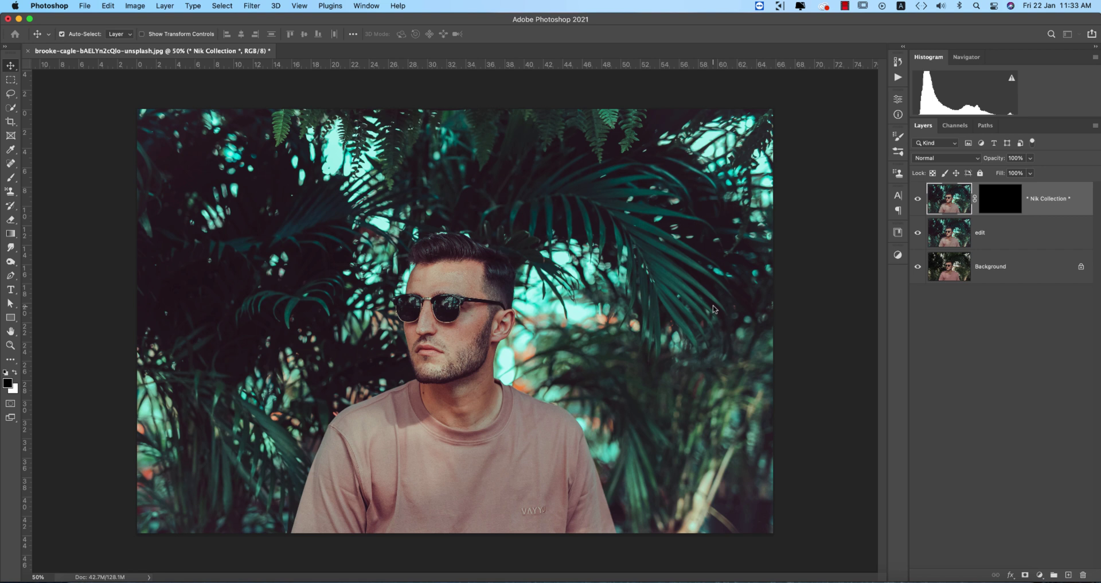
View the original Background alone, then show all layers again with the Cross Processing (CEP 4) look
{"action": "left_click", "coordinate": [916, 267], "text": "alt"}
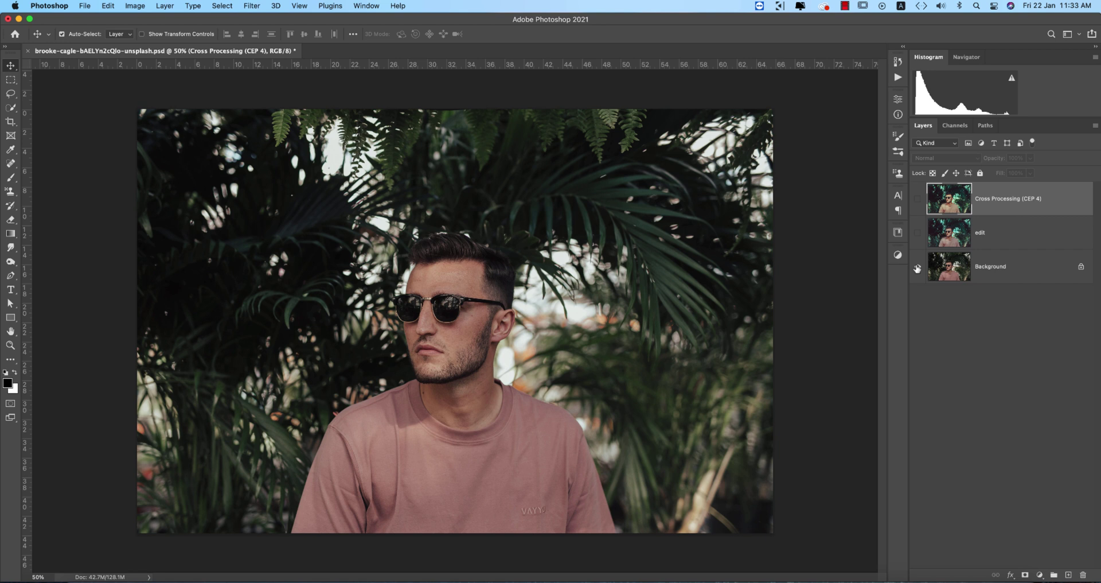
{"action": "left_click", "coordinate": [917, 268], "text": "alt"}
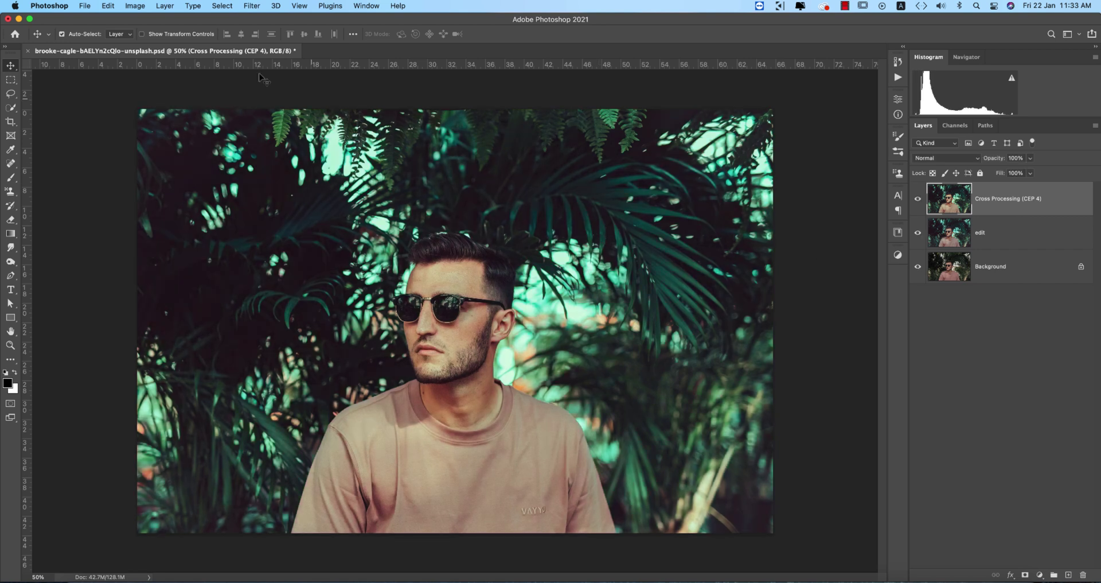
Open brooke-cagle-KWv90JlsR8Q-unsplash.jpg through File > Open
{"action": "left_click", "coordinate": [86, 6]}
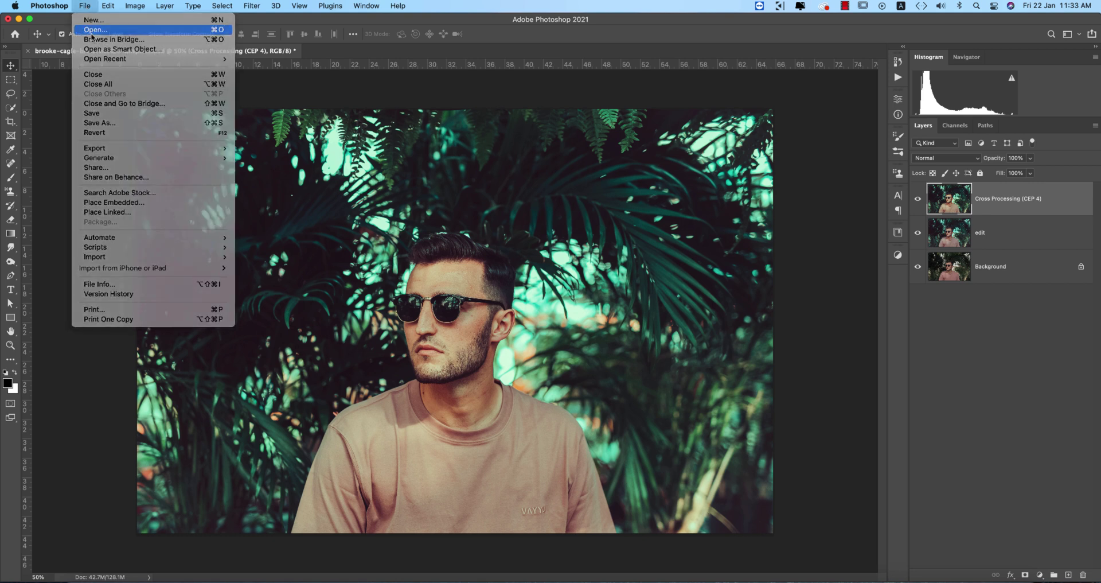
{"action": "left_click", "coordinate": [92, 29]}
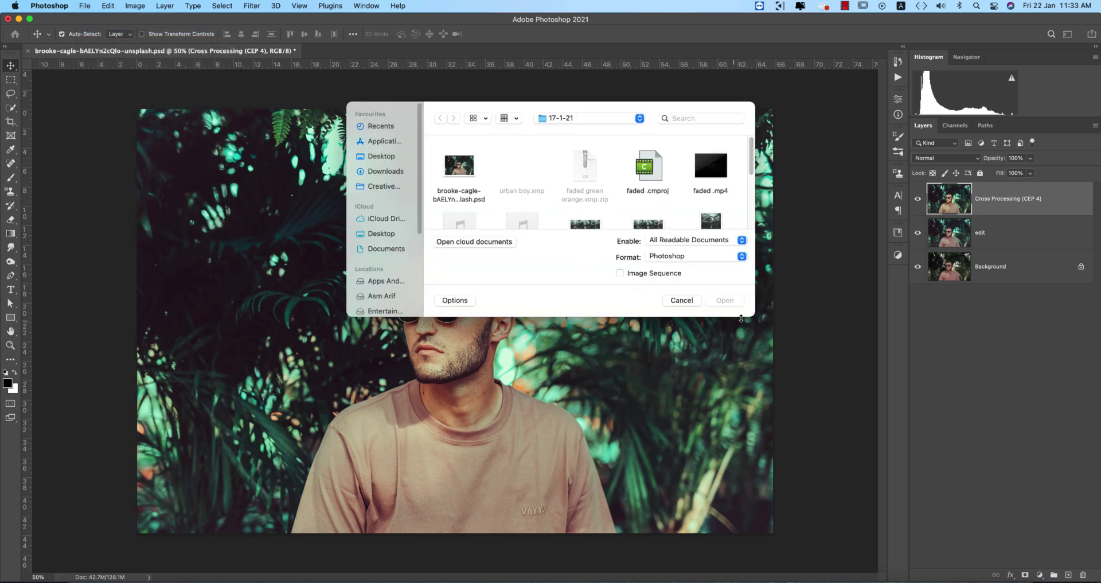
{"action": "scroll", "coordinate": [732, 356], "scroll_direction": "down", "scroll_amount": 1}
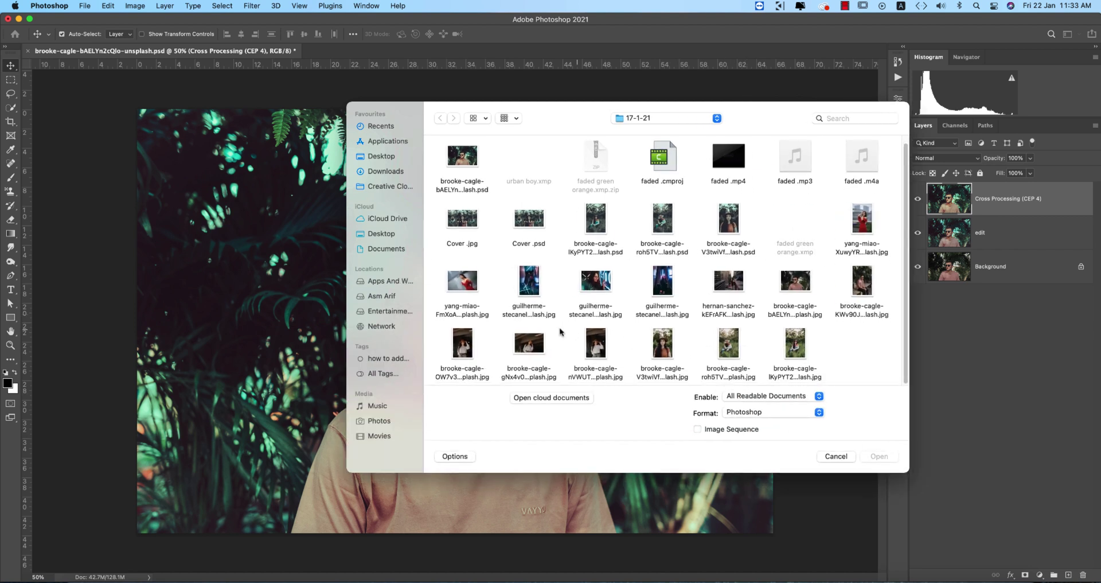
{"action": "scroll", "coordinate": [648, 335], "scroll_direction": "up", "scroll_amount": 1}
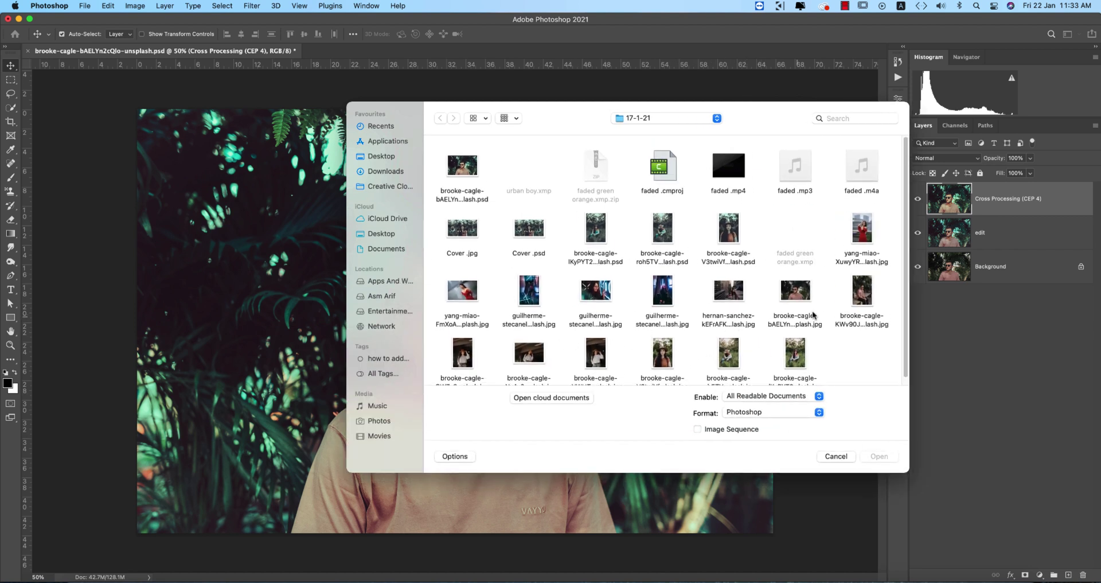
{"action": "double_click", "coordinate": [860, 292]}
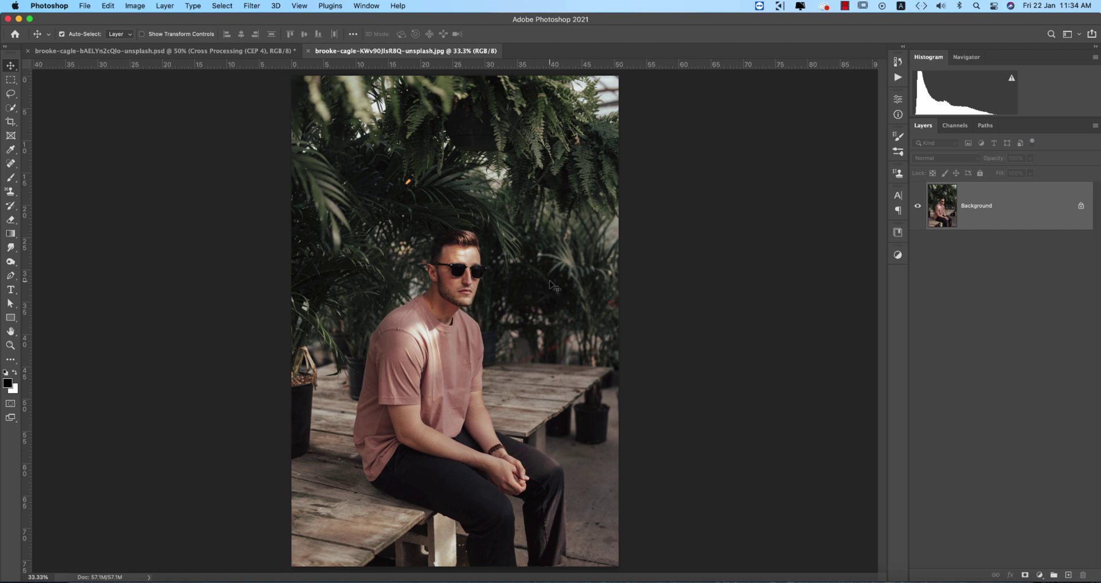
Duplicate the palm-garden photo to Layer 1 and load urban boy.xmp in the Camera Raw Filter
{"action": "key", "text": "super+j"}
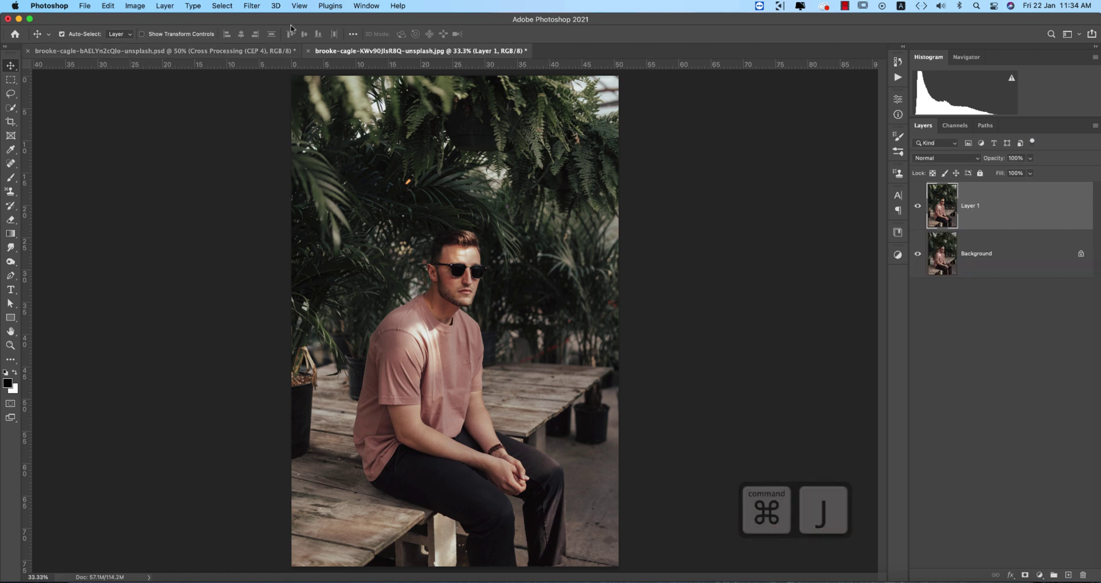
{"action": "left_click", "coordinate": [258, 7]}
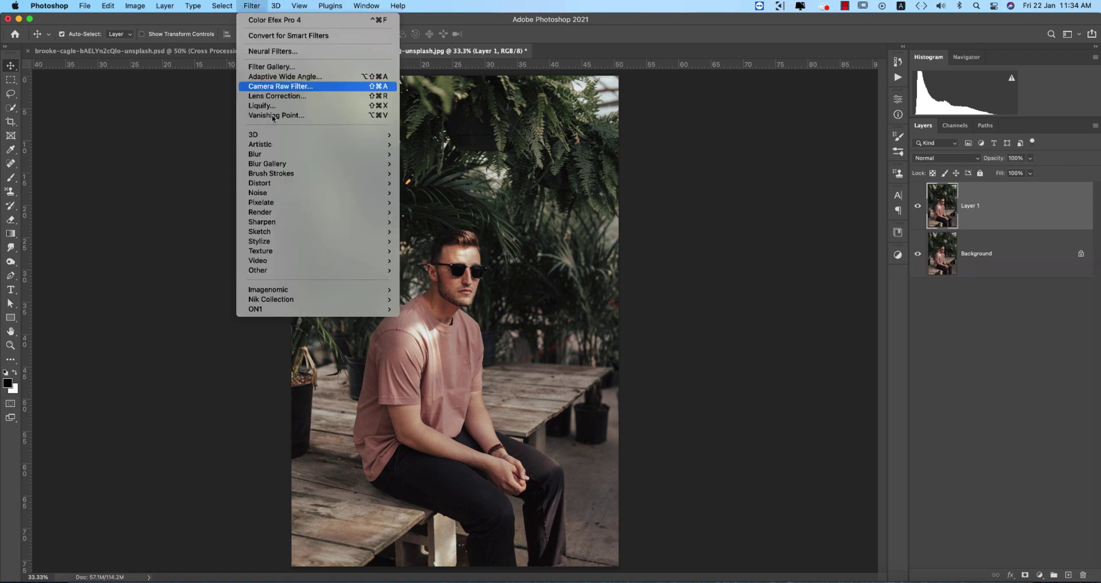
{"action": "left_click", "coordinate": [274, 86]}
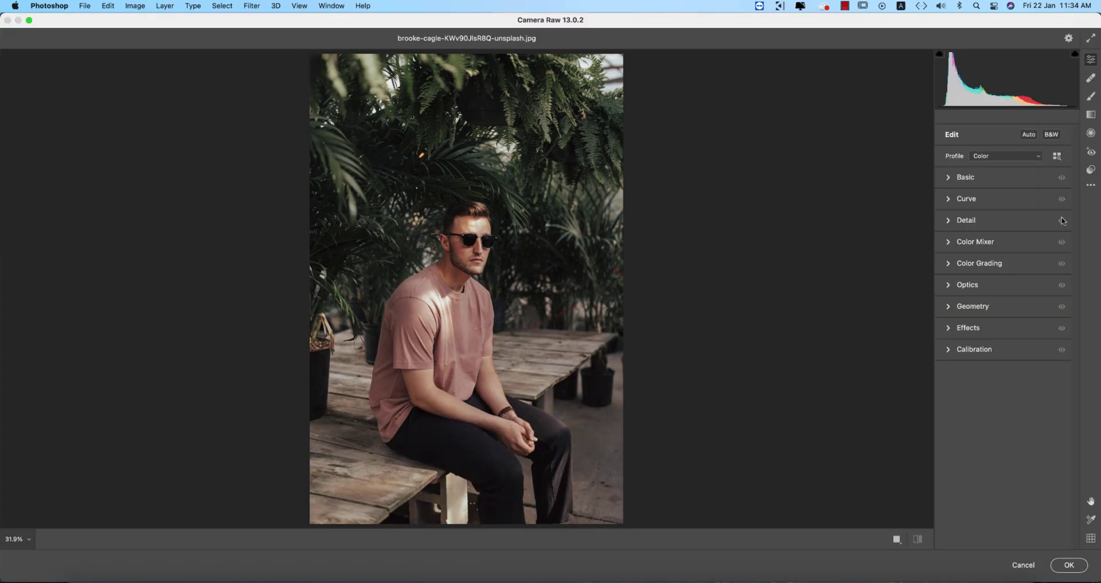
{"action": "left_click", "coordinate": [1088, 197]}
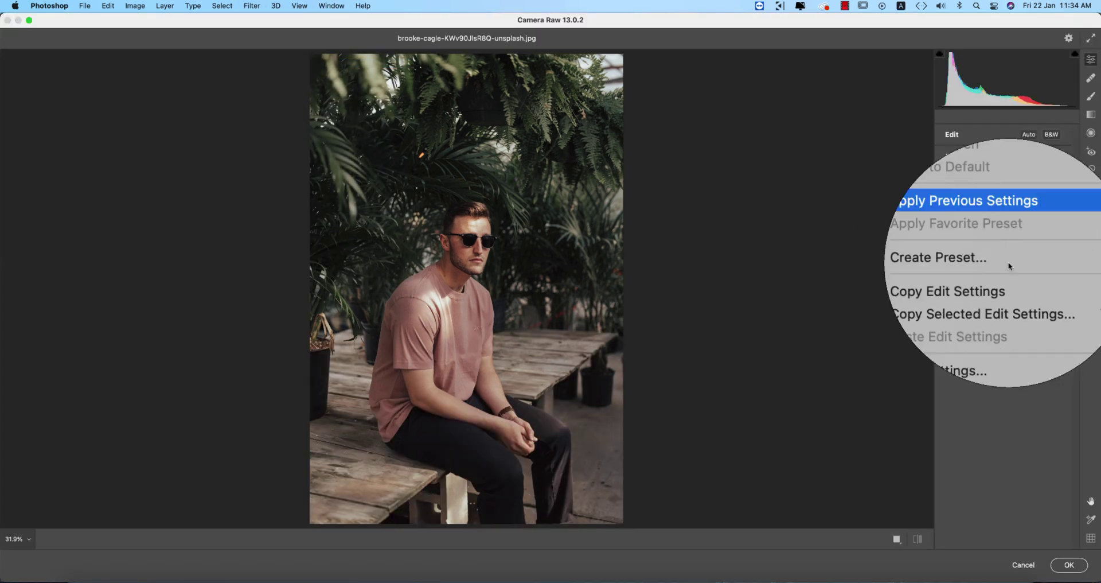
{"action": "left_click", "coordinate": [996, 315]}
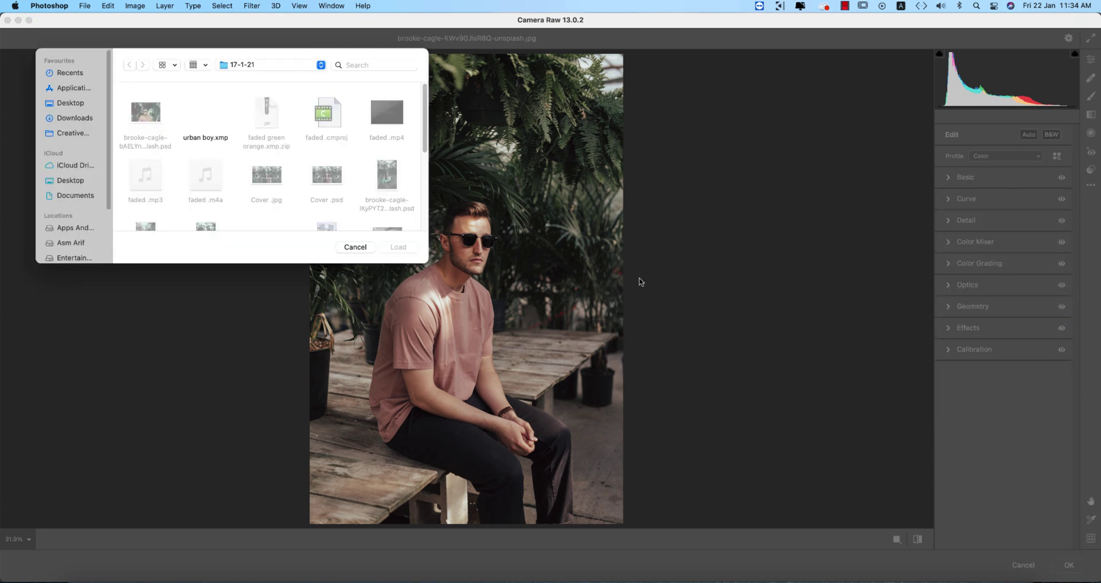
{"action": "left_click", "coordinate": [207, 137]}
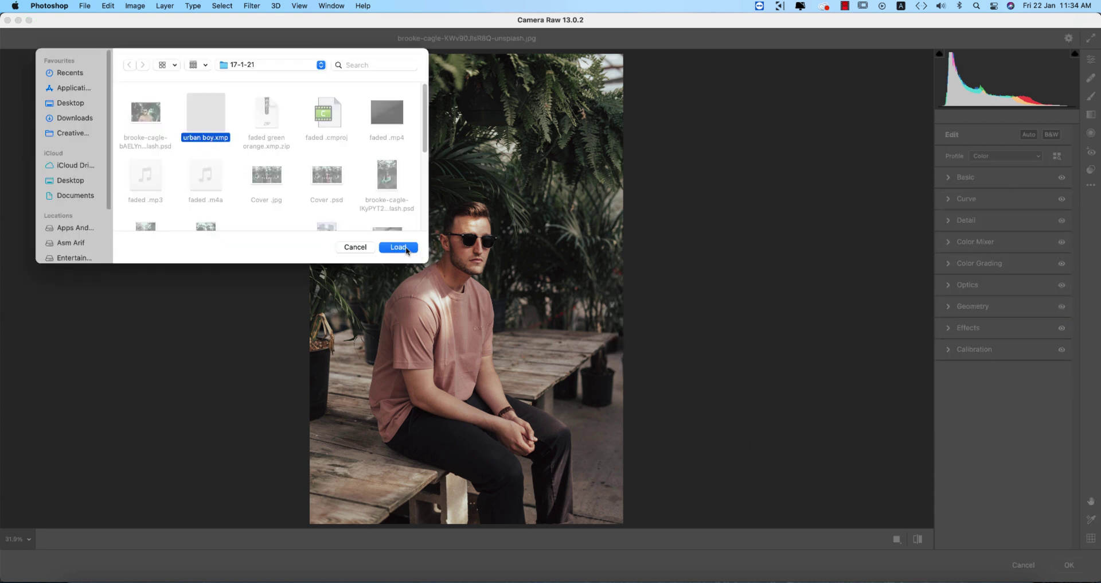
{"action": "left_click", "coordinate": [399, 248]}
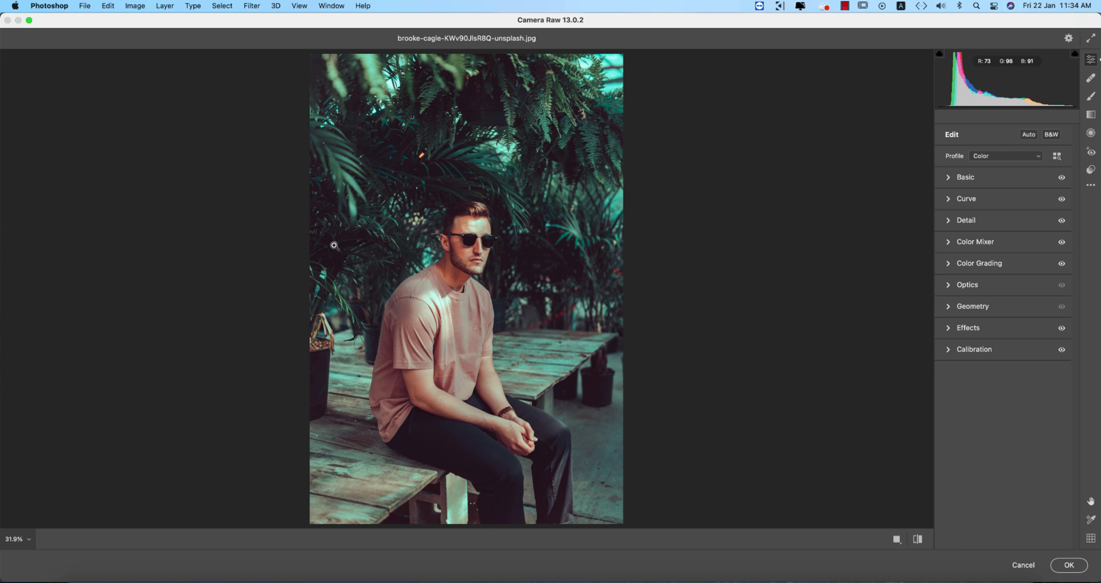
Lower the Oranges saturation in the Color Mixer to about -20, comparing against the original
{"action": "left_click", "coordinate": [469, 236]}
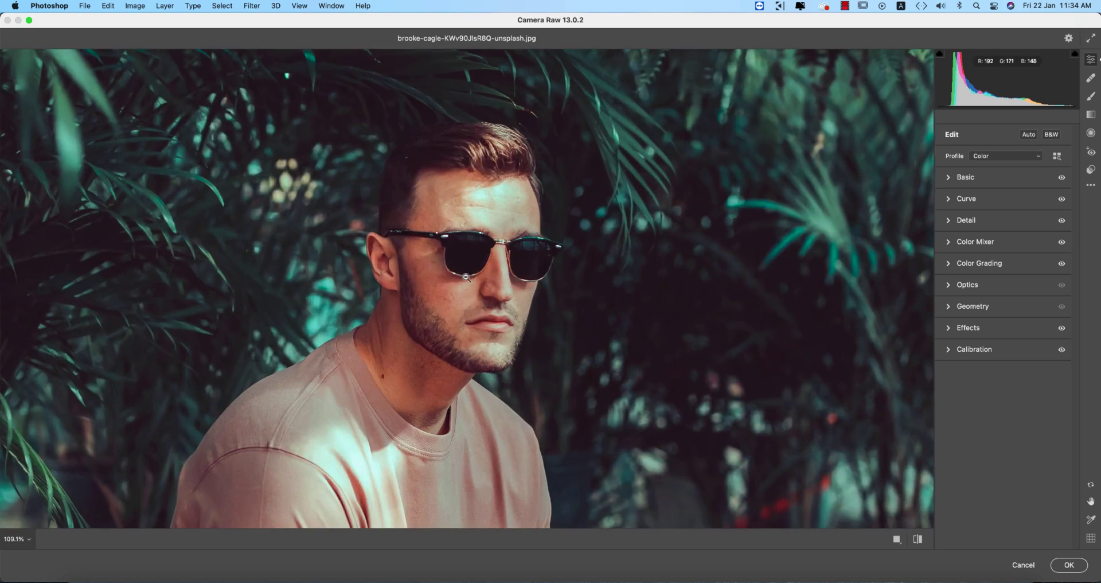
{"action": "left_click", "coordinate": [950, 243]}
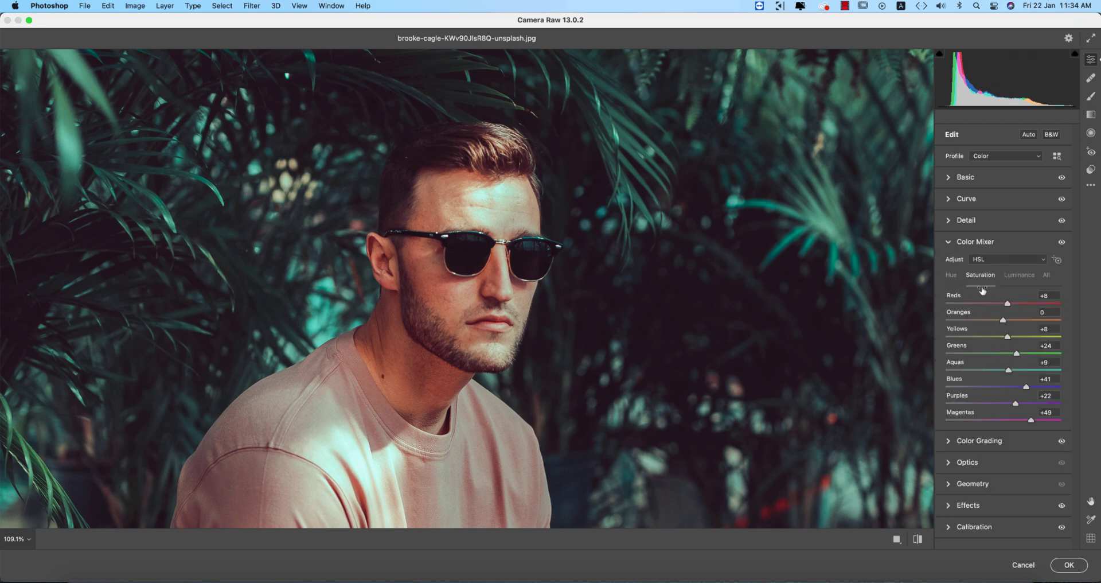
{"action": "left_click", "coordinate": [991, 320]}
{"action": "left_click_drag", "start_coordinate": [993, 323], "coordinate": [988, 324]}
{"action": "key", "text": "super+0"}
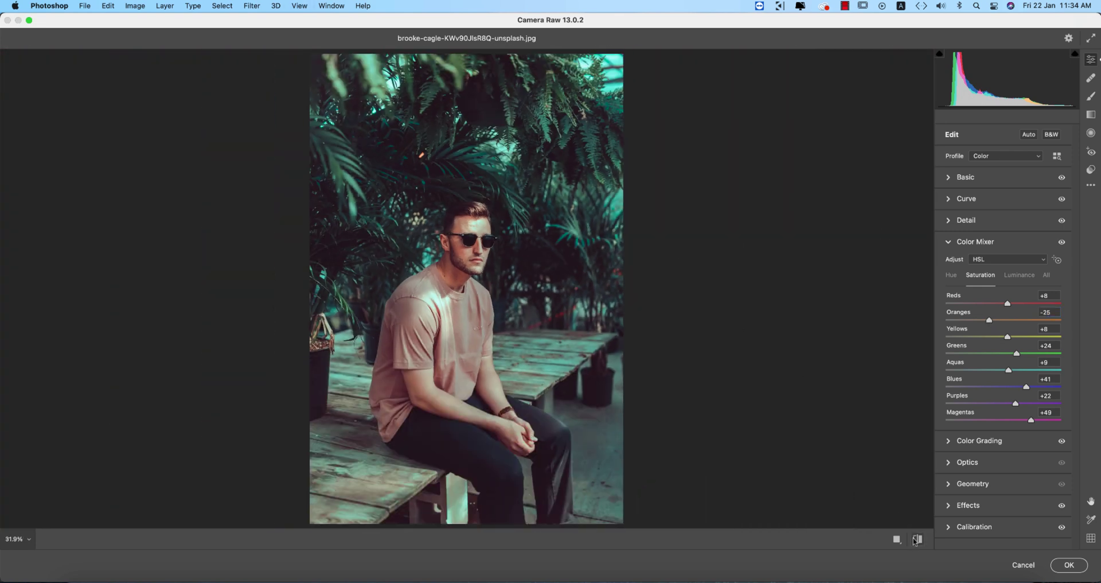
{"action": "left_click", "coordinate": [918, 538]}
{"action": "left_click", "coordinate": [918, 538]}
{"action": "left_click", "coordinate": [947, 243]}
Set Exposure to 0.00, Contrast +27 and Highlights -56, then apply the edits to Layer 1
{"action": "left_click", "coordinate": [949, 177]}
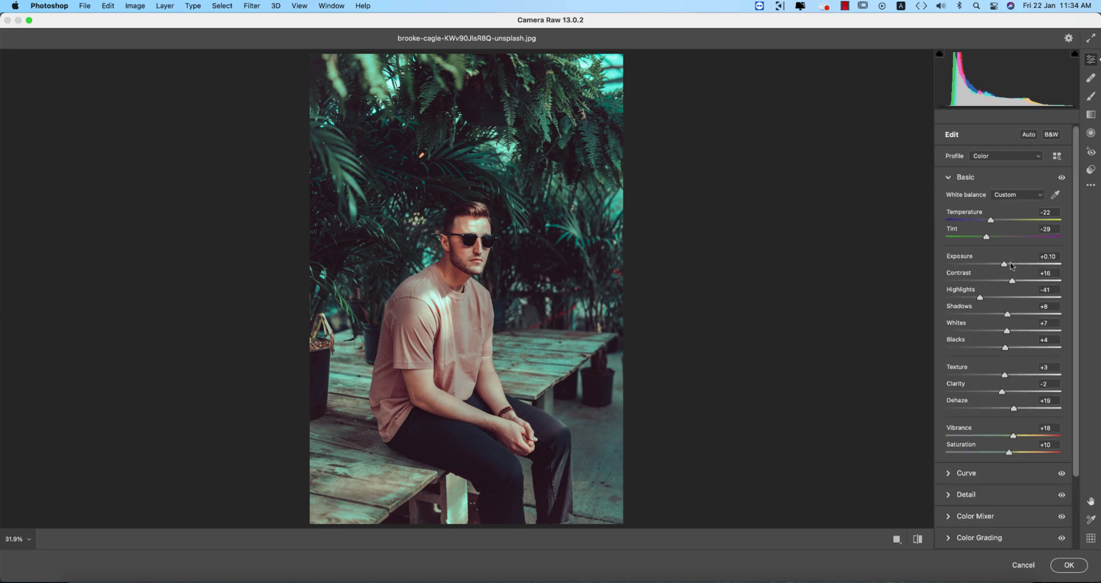
{"action": "double_click", "coordinate": [1005, 265]}
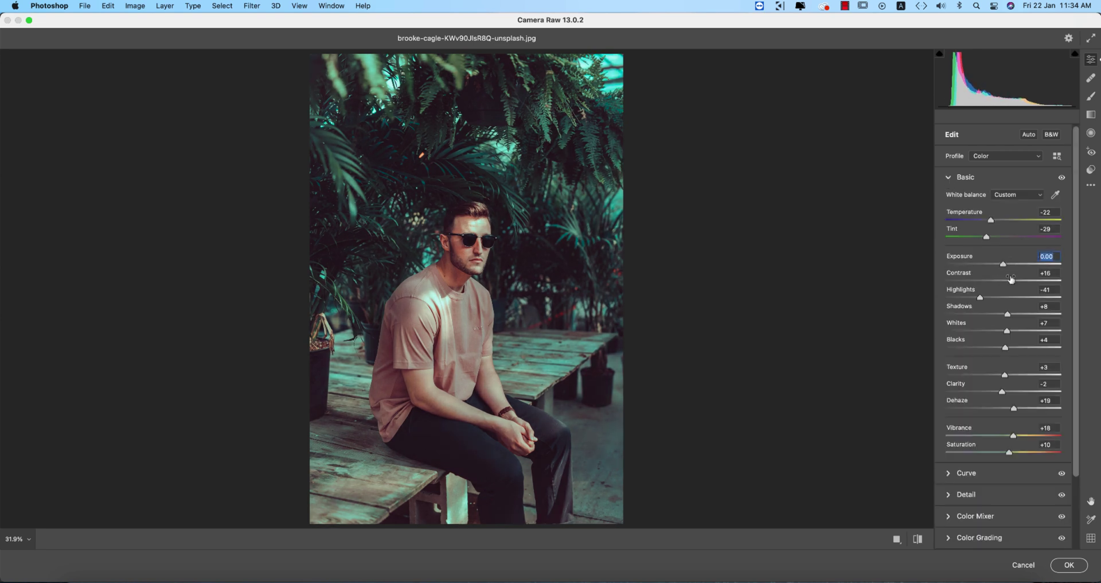
{"action": "left_click", "coordinate": [1010, 281]}
{"action": "left_click_drag", "start_coordinate": [1010, 283], "coordinate": [973, 300]}
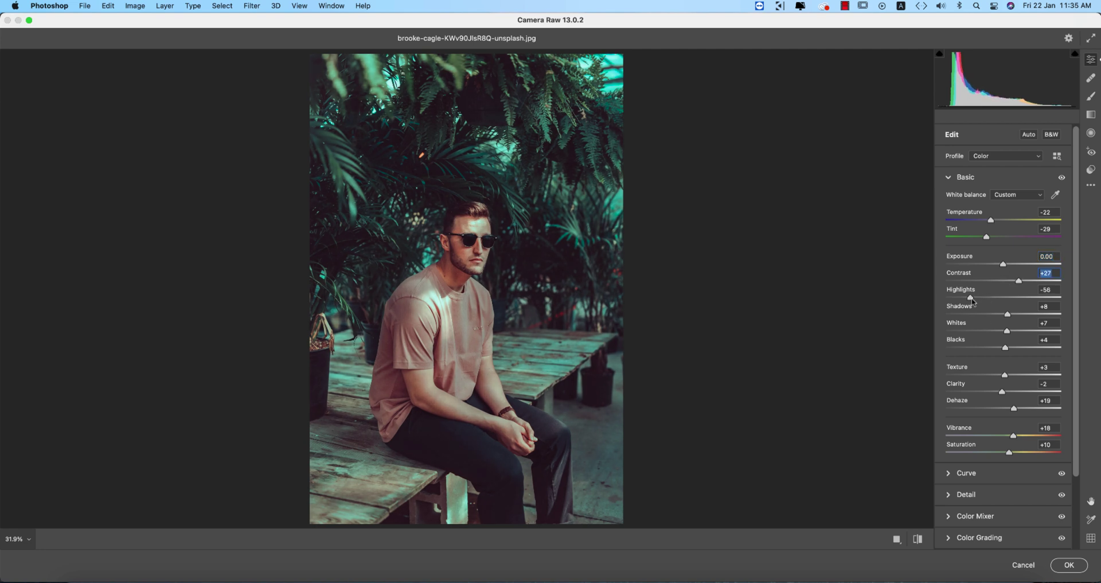
{"action": "key", "text": "Return"}
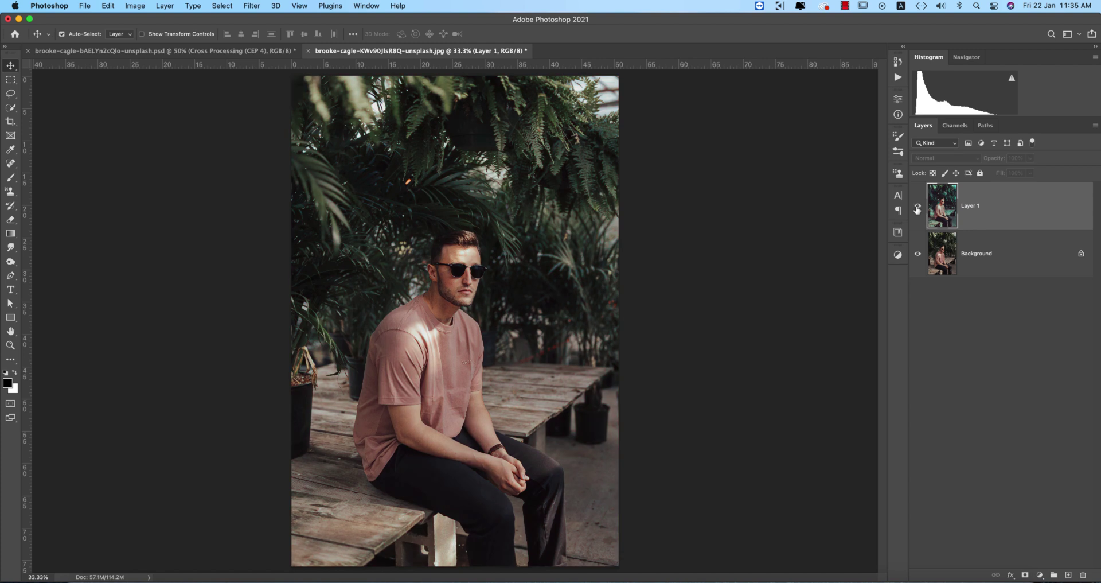